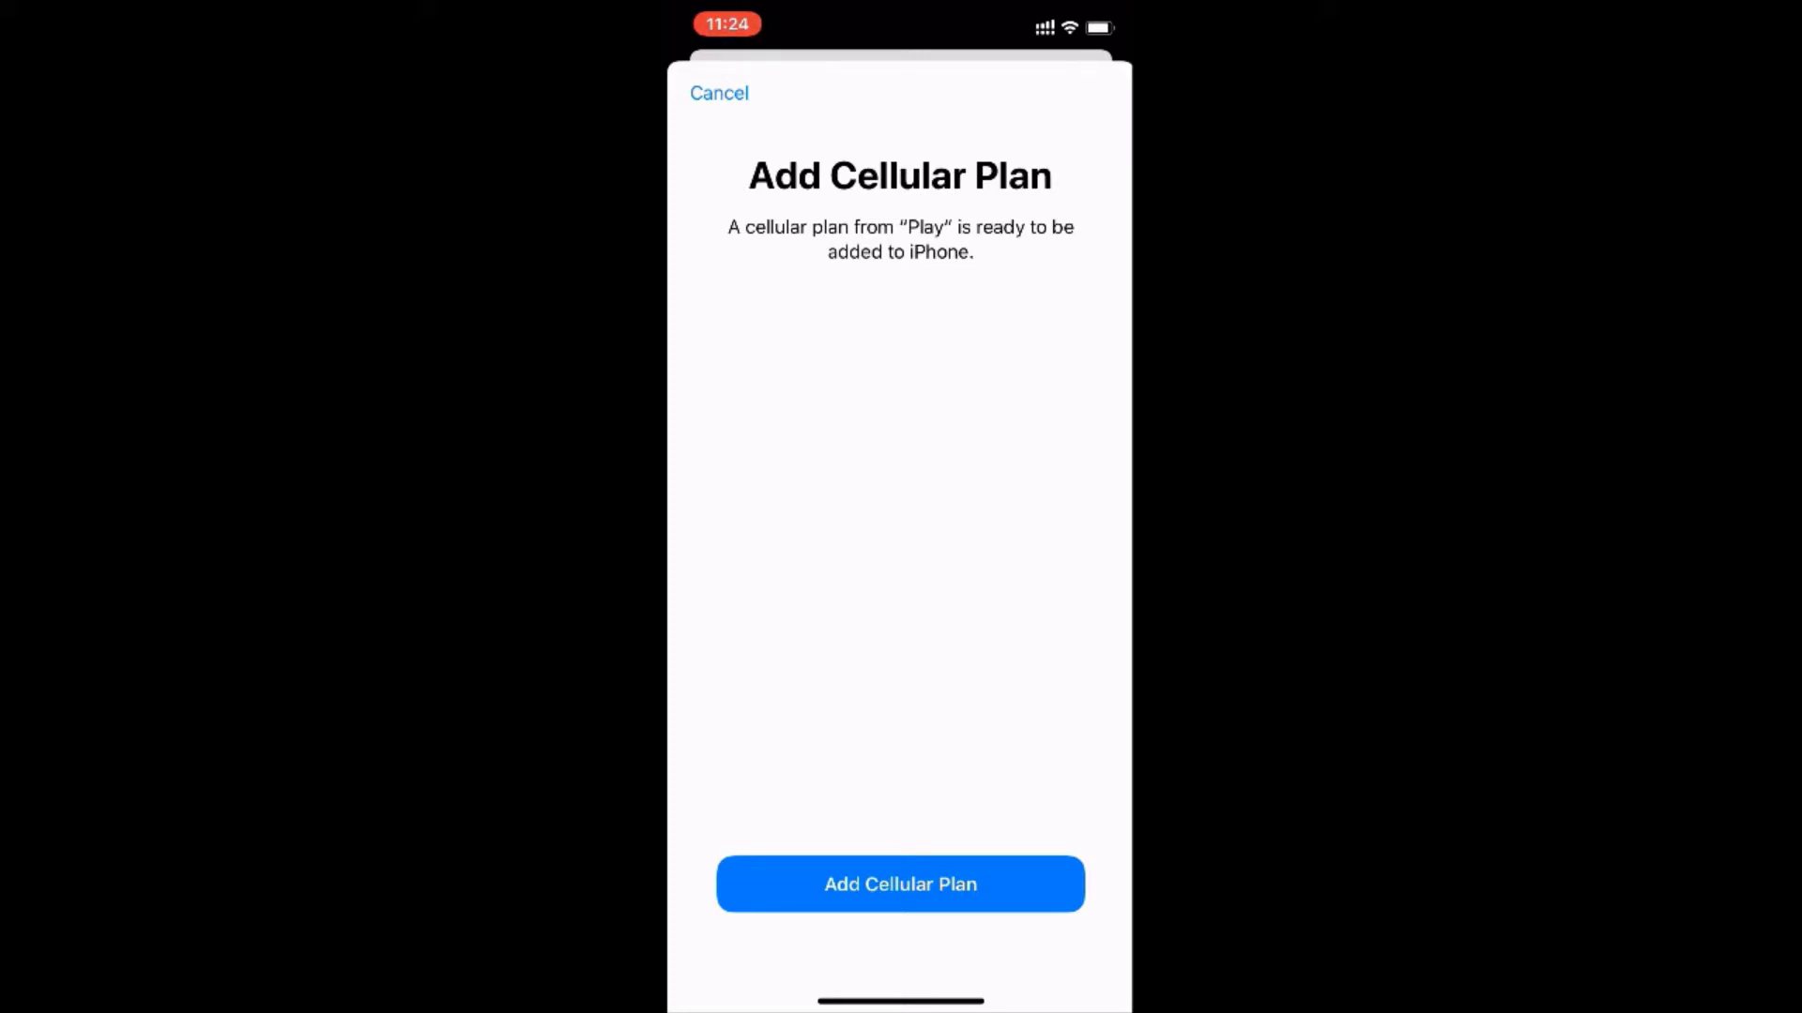
- Accept the Play cellular plan for adding to the iPhone
{"action": "left_click", "coordinate": [899, 884]}
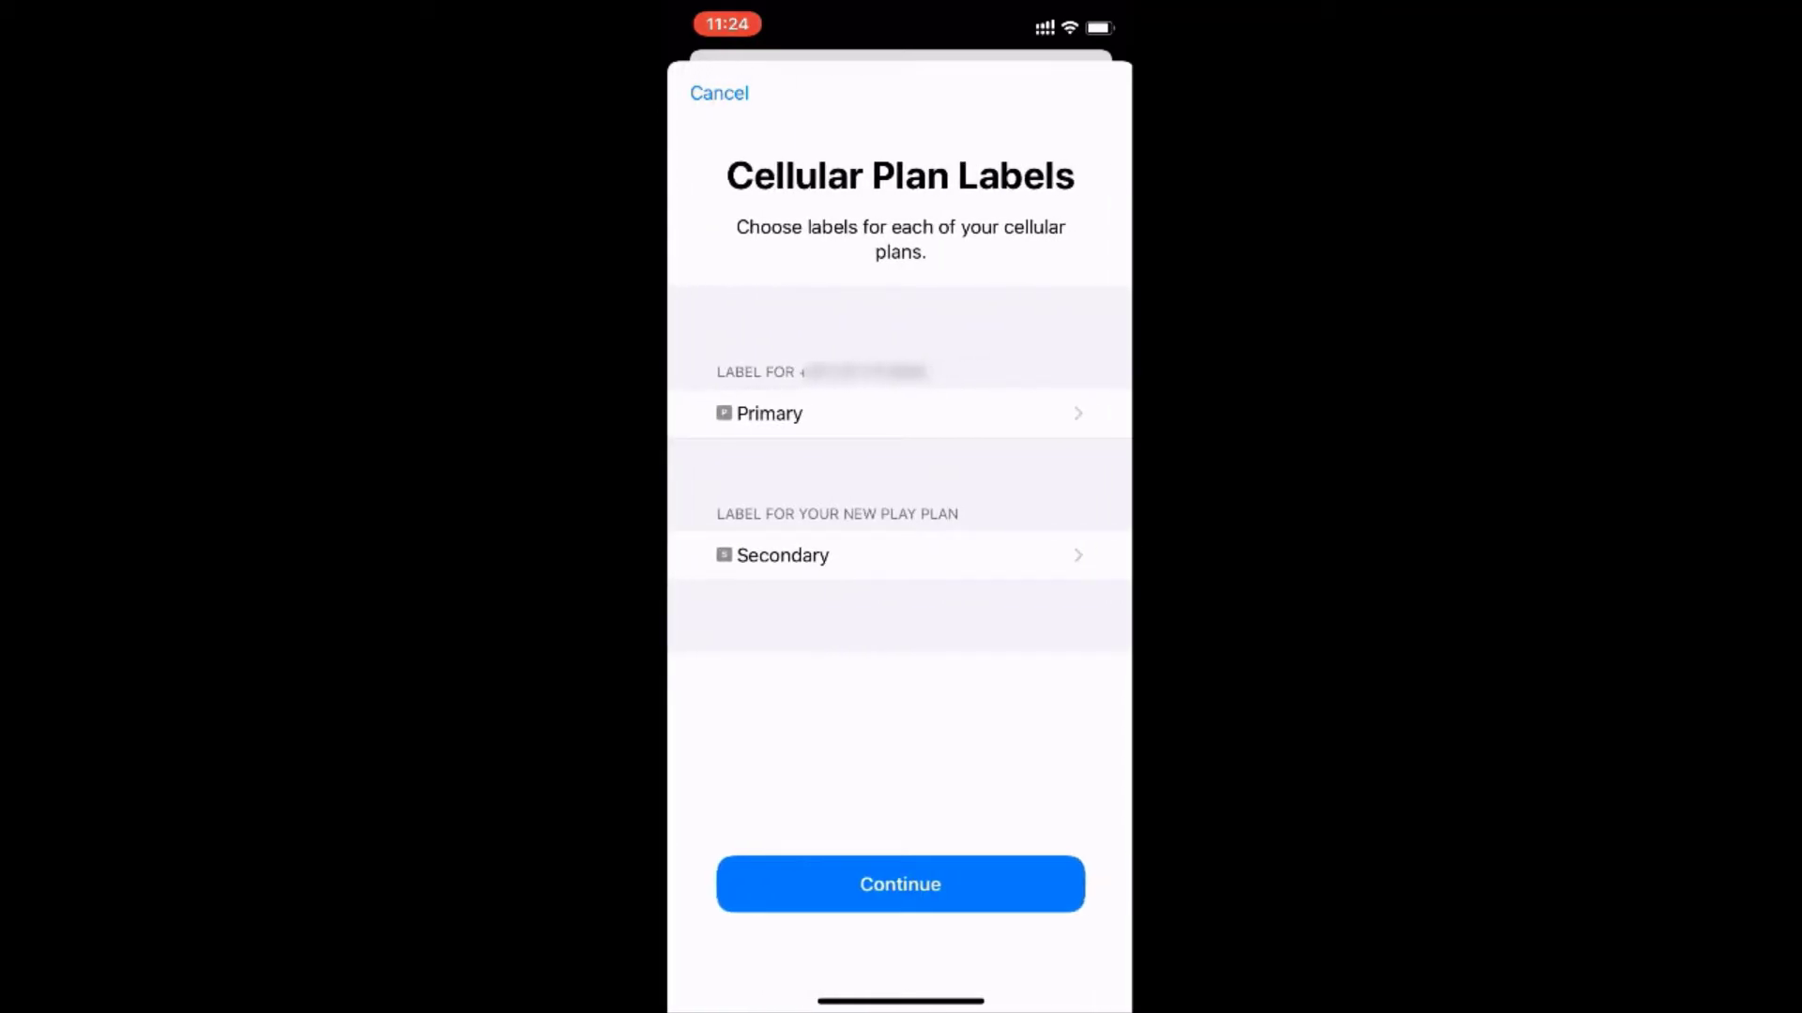
- Relabel the new Play plan from Secondary to 'France 1 GB', accepting the carrier settings update
{"action": "left_click", "coordinate": [899, 555]}
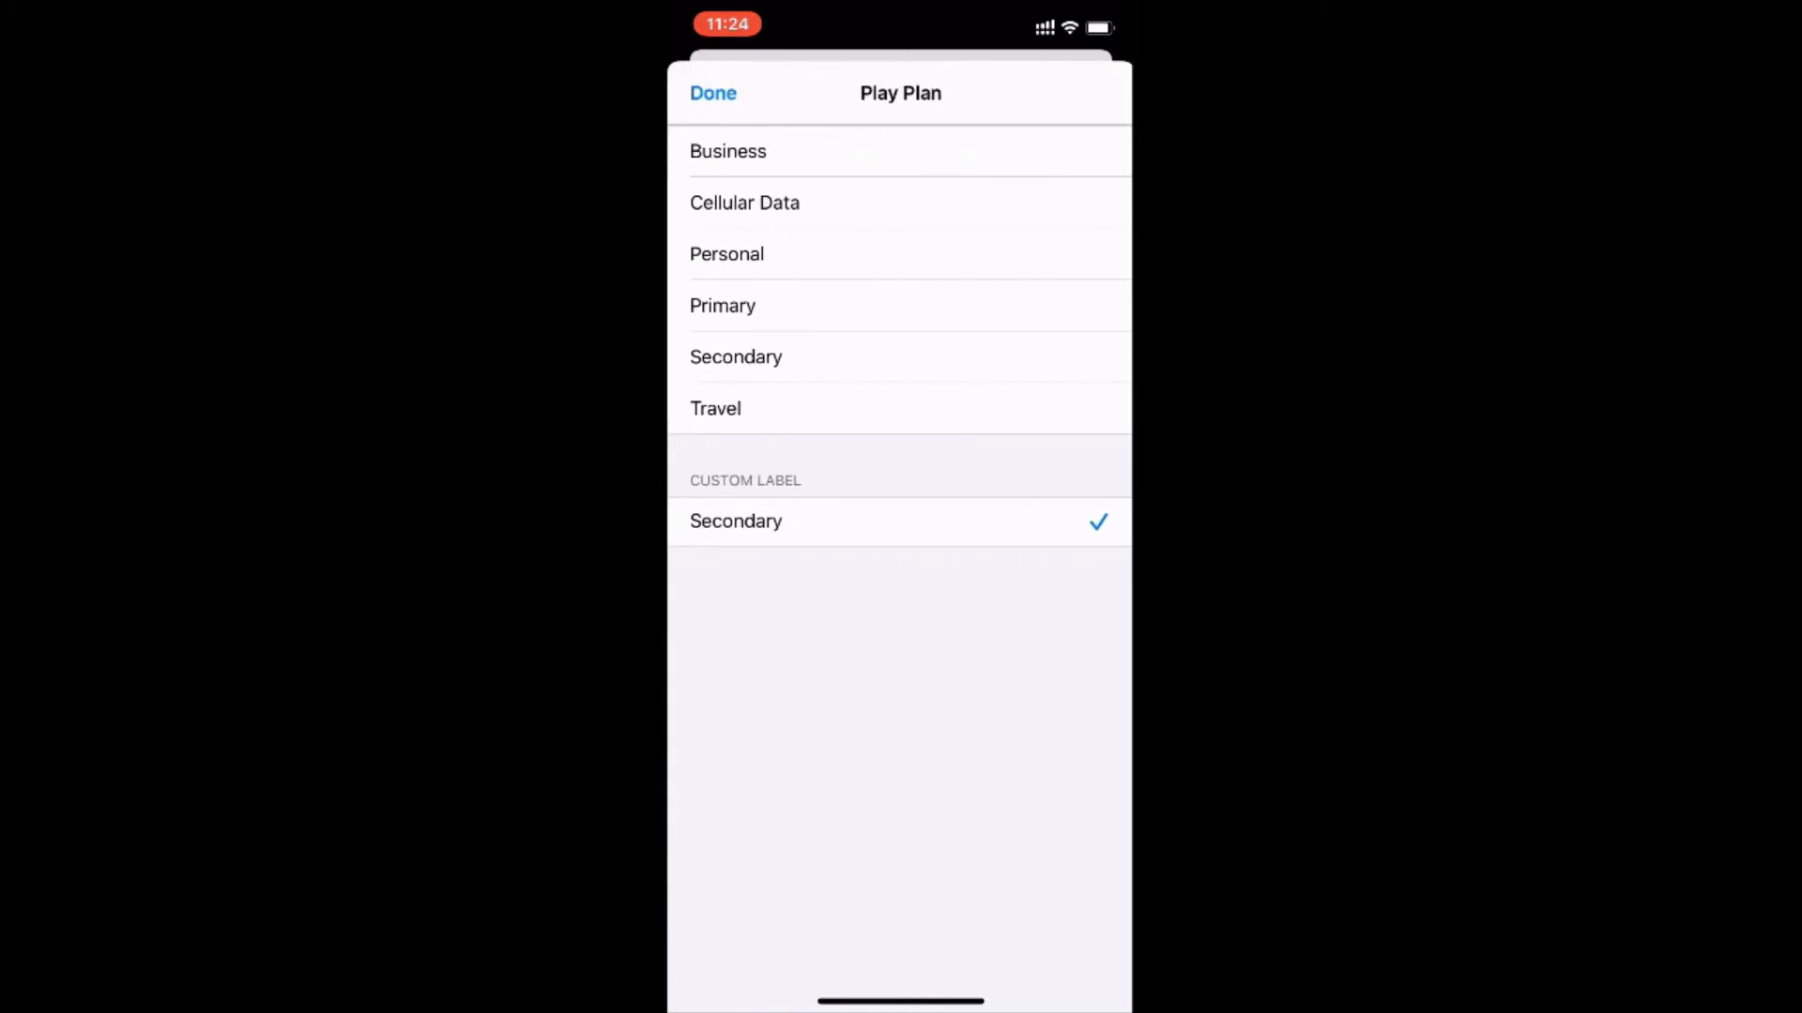
{"action": "left_click", "coordinate": [873, 520]}
{"action": "key", "text": "BackSpace"}
{"action": "key", "text": "BackSpace"}
{"action": "key", "text": "BackSpace"}
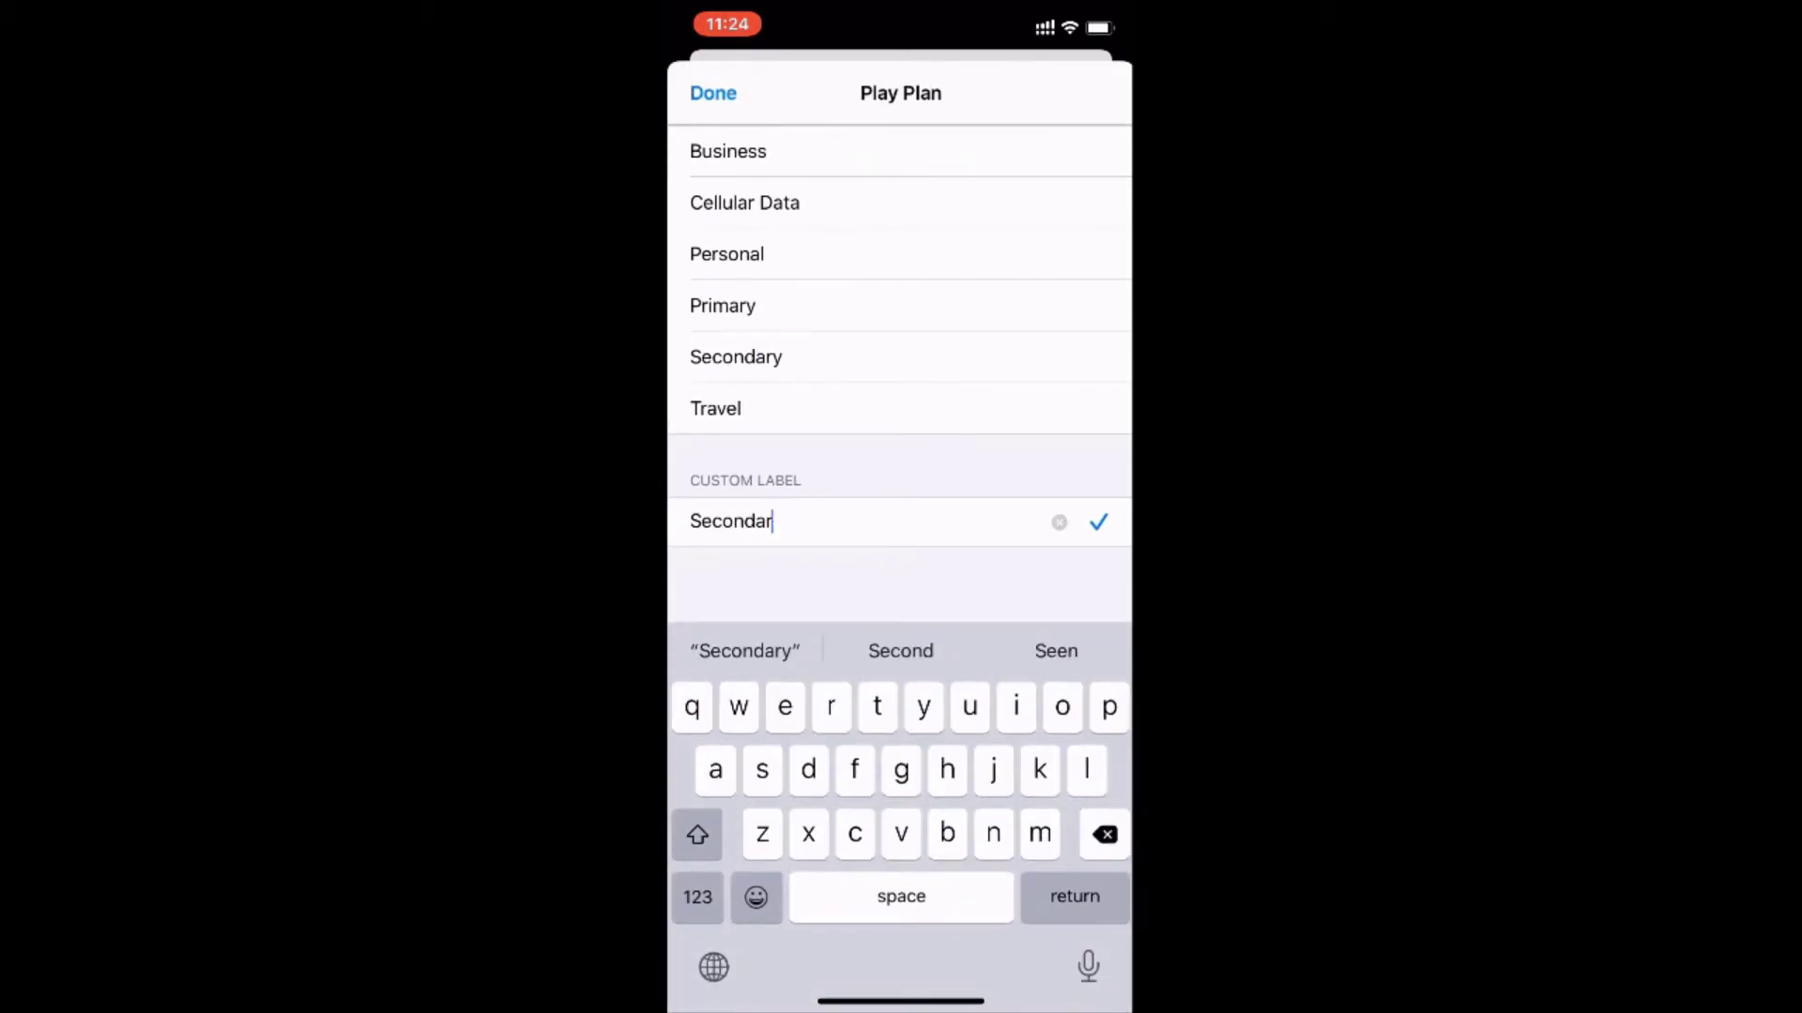
{"action": "key", "text": "BackSpace"}
{"action": "key", "text": "BackSpace"}
{"action": "key", "text": "BackSpace"}
{"action": "key", "text": "BackSpace"}
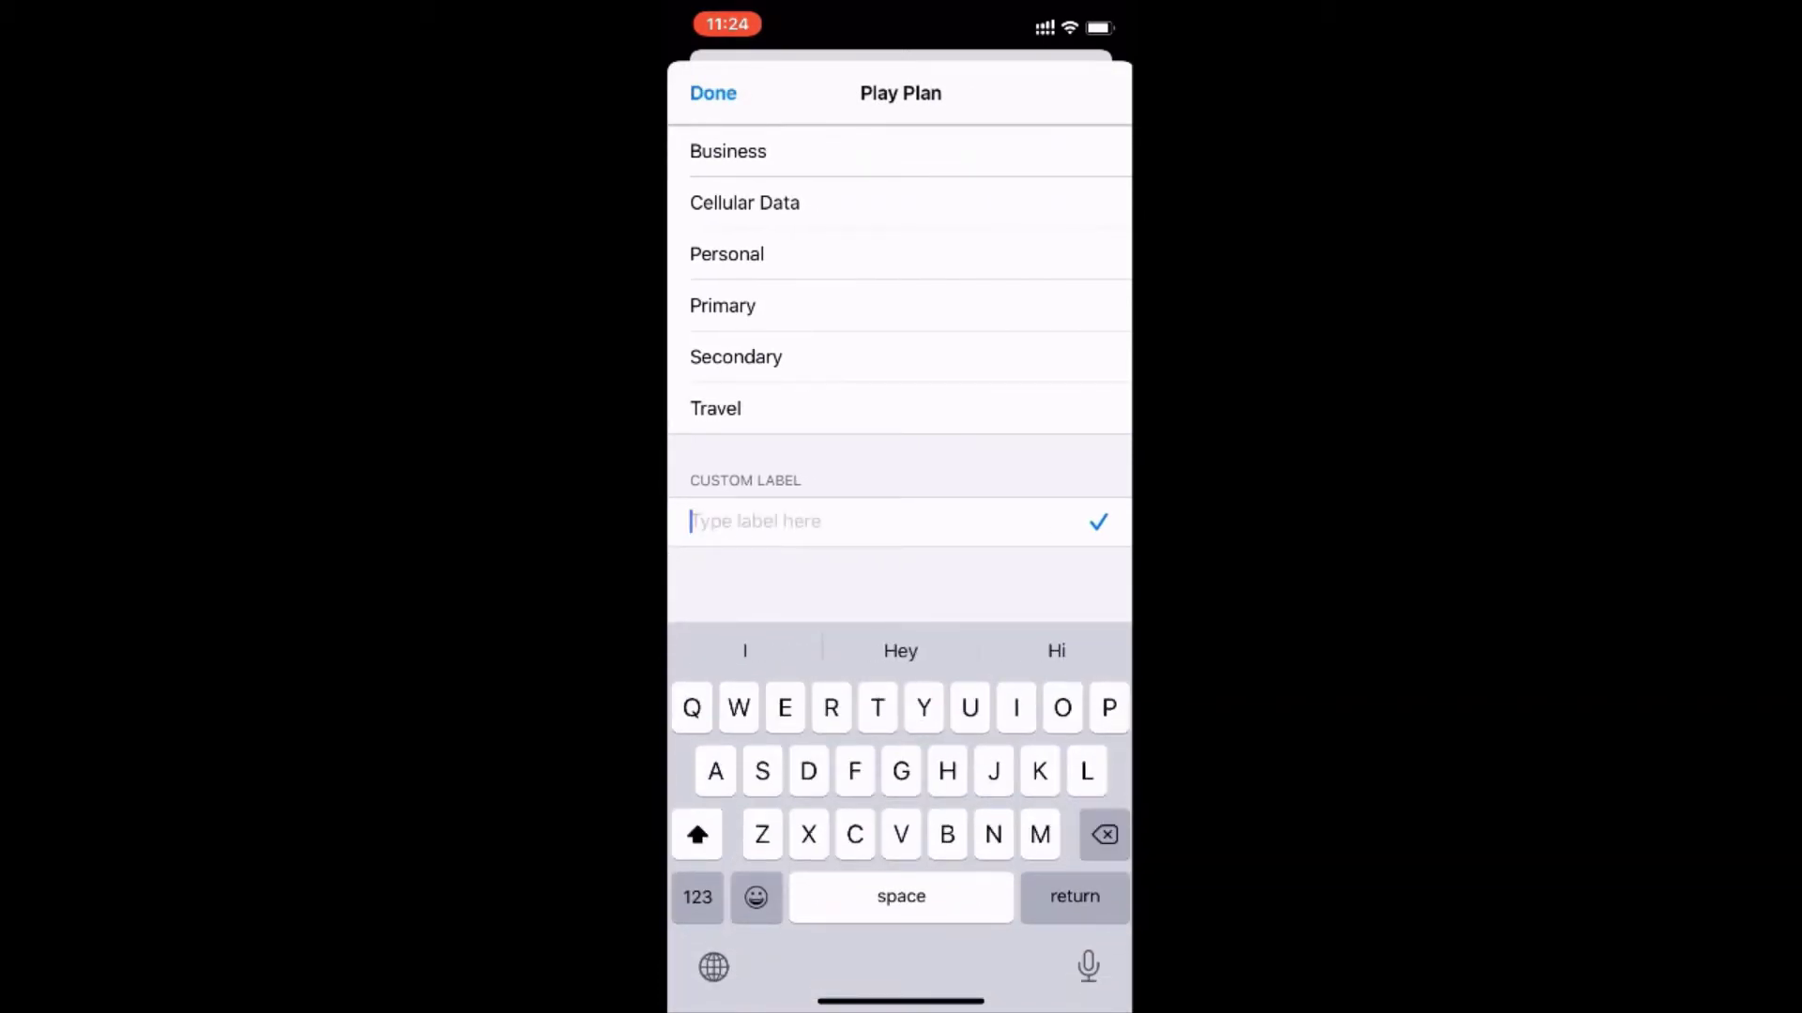
{"action": "type", "text": "Fra"}
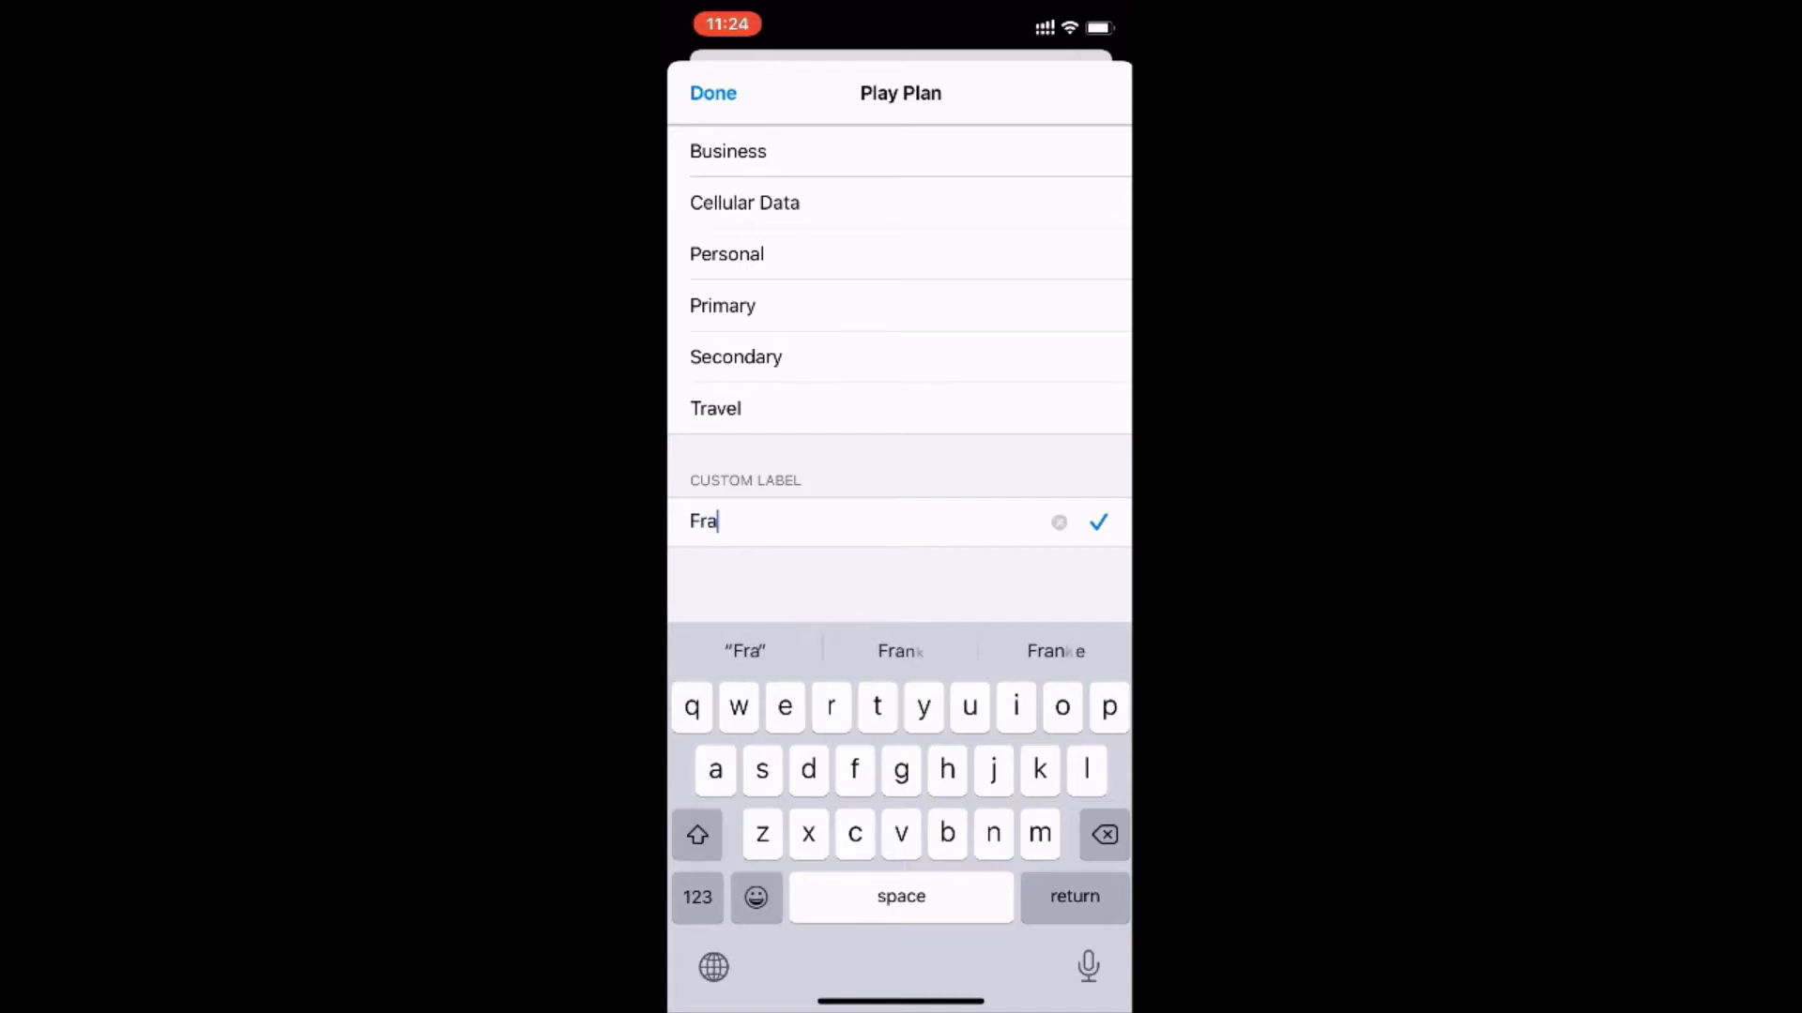
{"action": "type", "text": "nce"}
{"action": "left_click", "coordinate": [696, 895]}
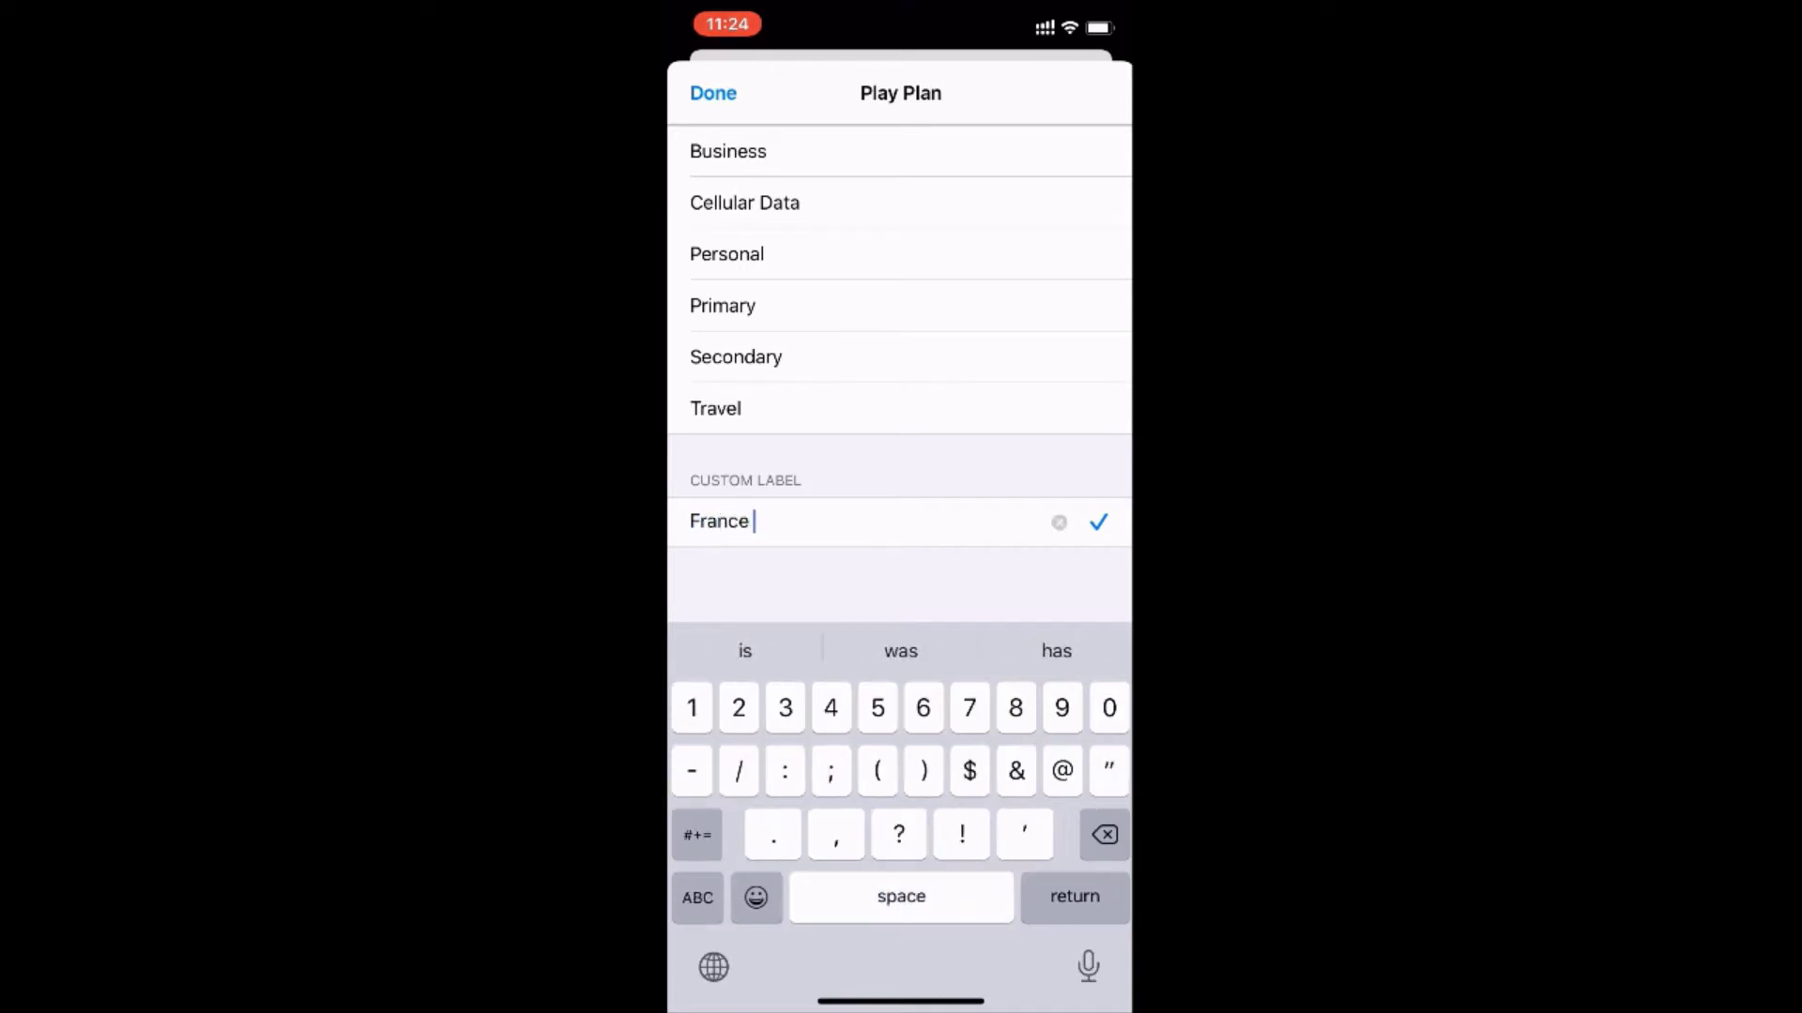
{"action": "type", "text": "1"}
{"action": "left_click", "coordinate": [697, 896]}
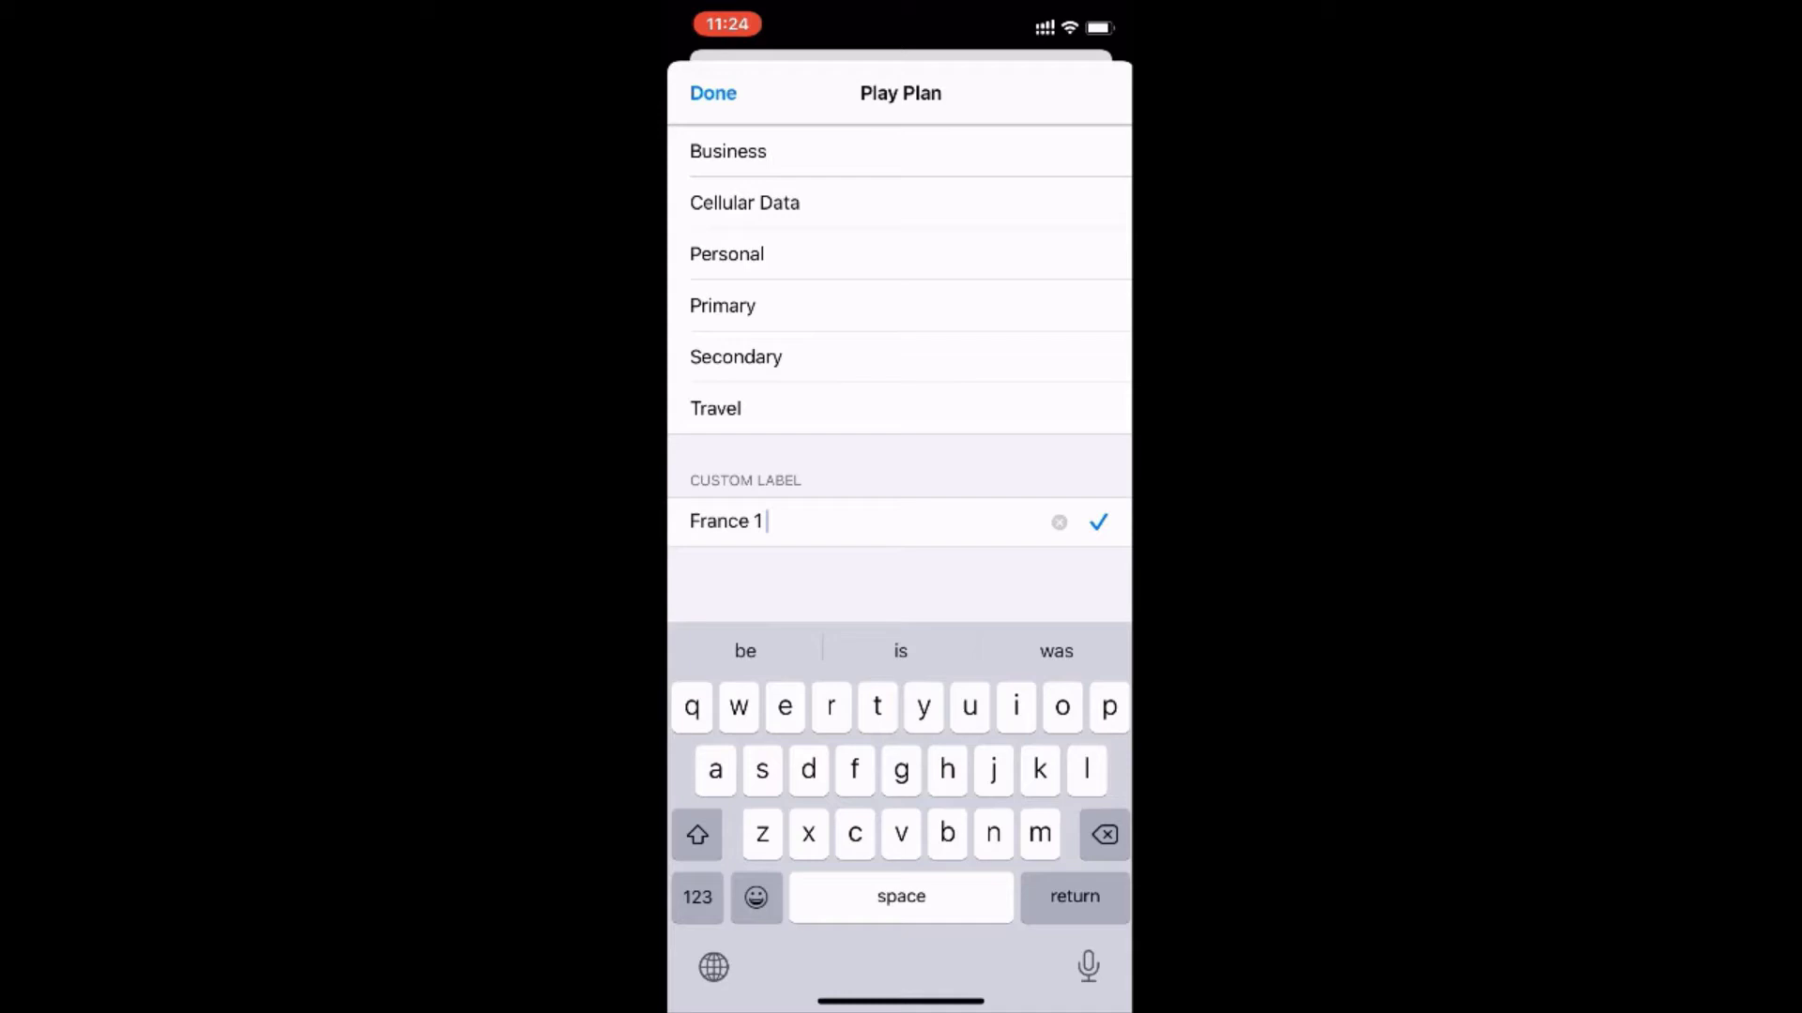
{"action": "left_click", "coordinate": [697, 833]}
{"action": "type", "text": "G"}
{"action": "left_click", "coordinate": [697, 833]}
{"action": "type", "text": "B"}
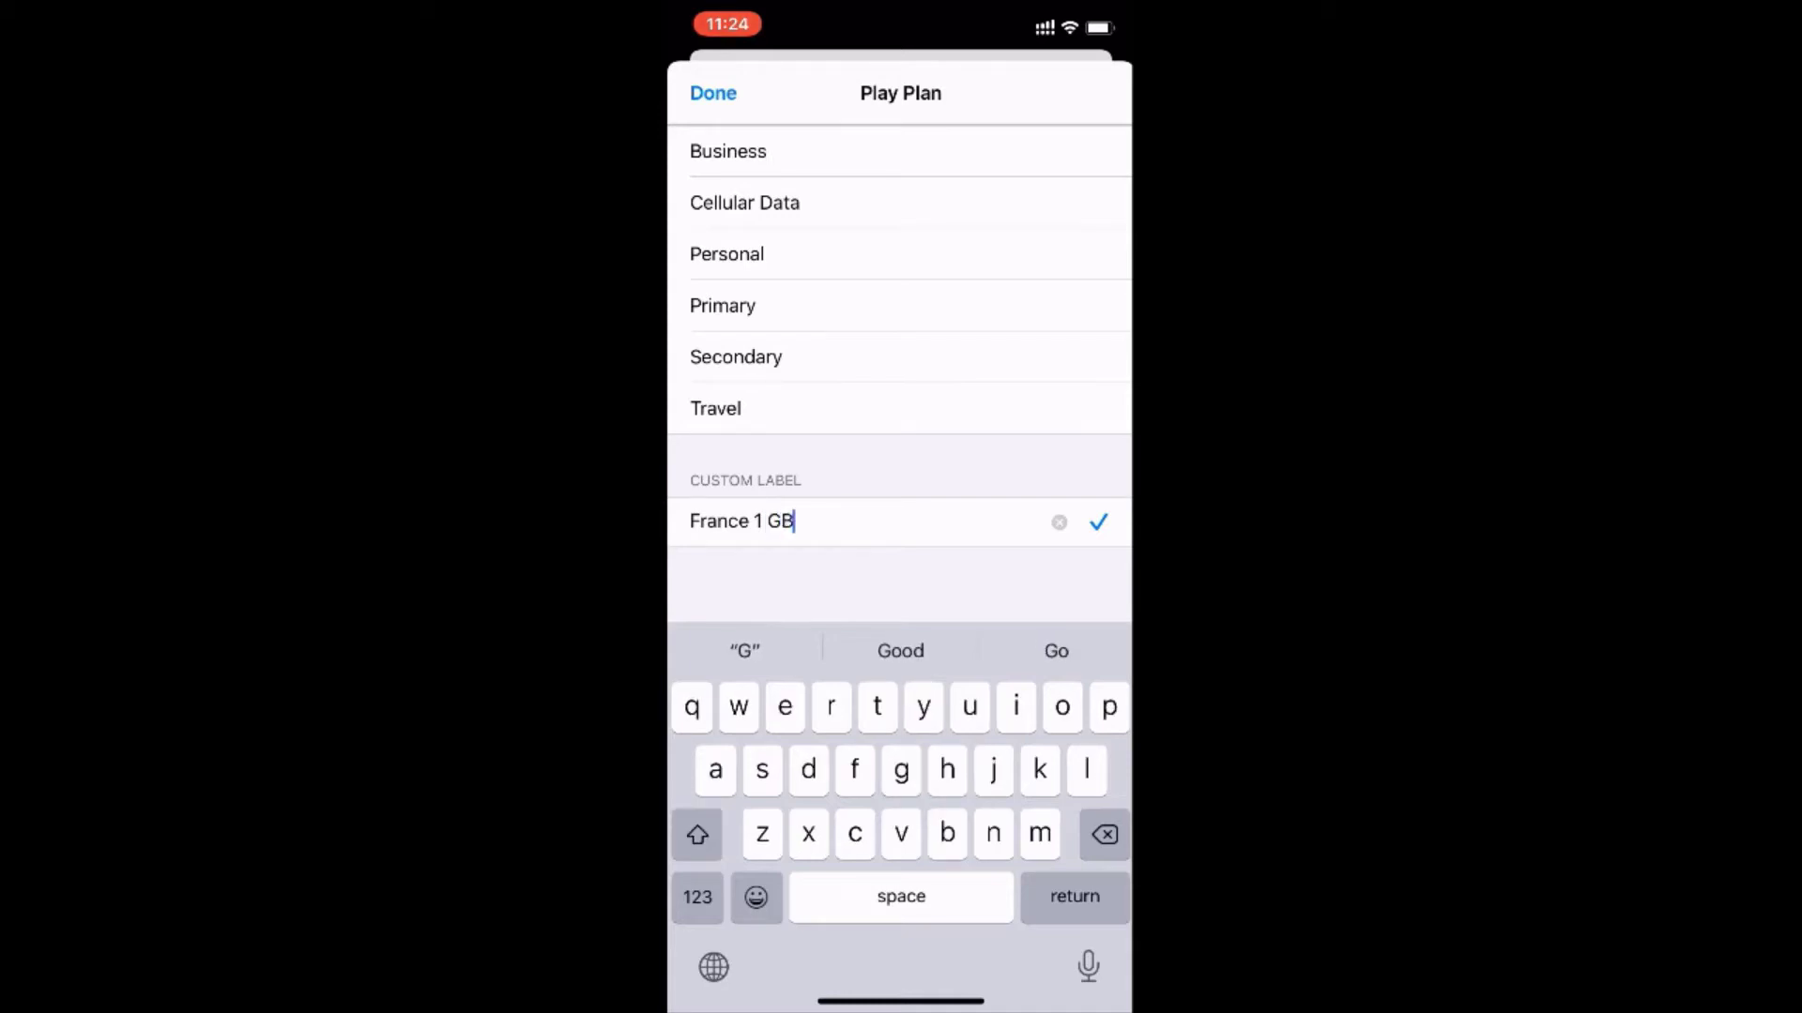
{"action": "left_click", "coordinate": [1073, 896]}
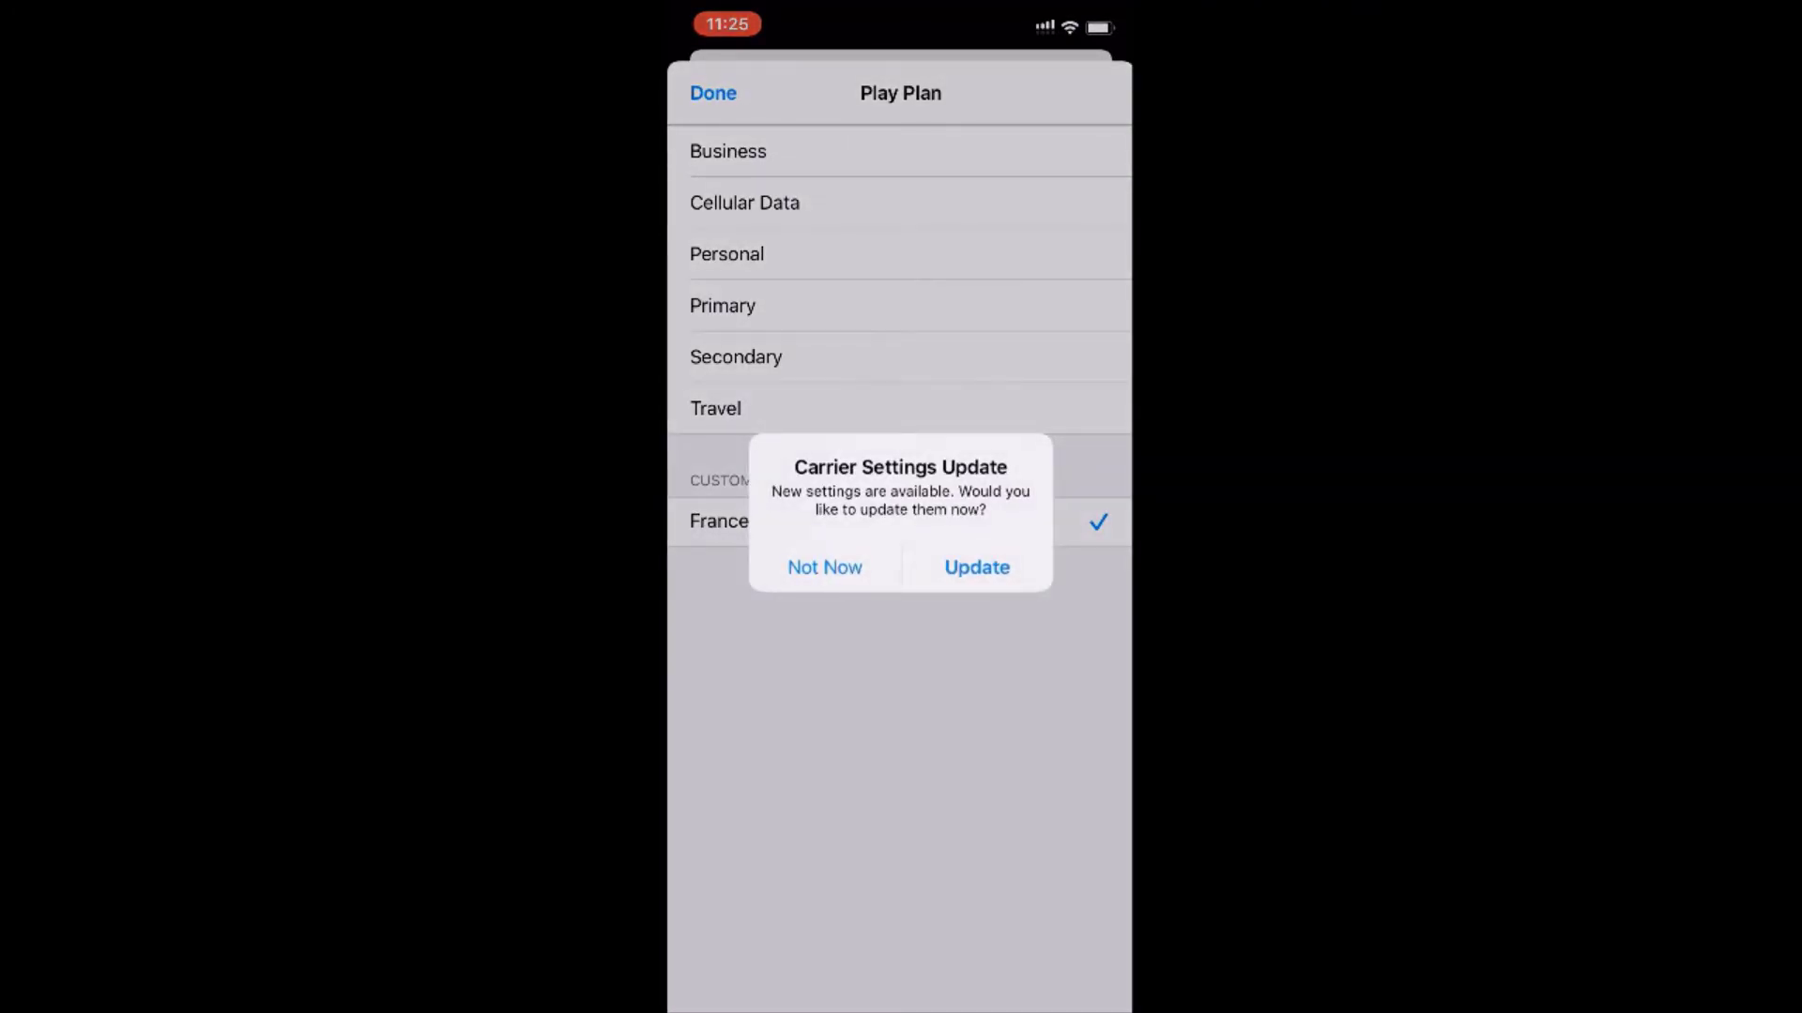
{"action": "left_click", "coordinate": [977, 568]}
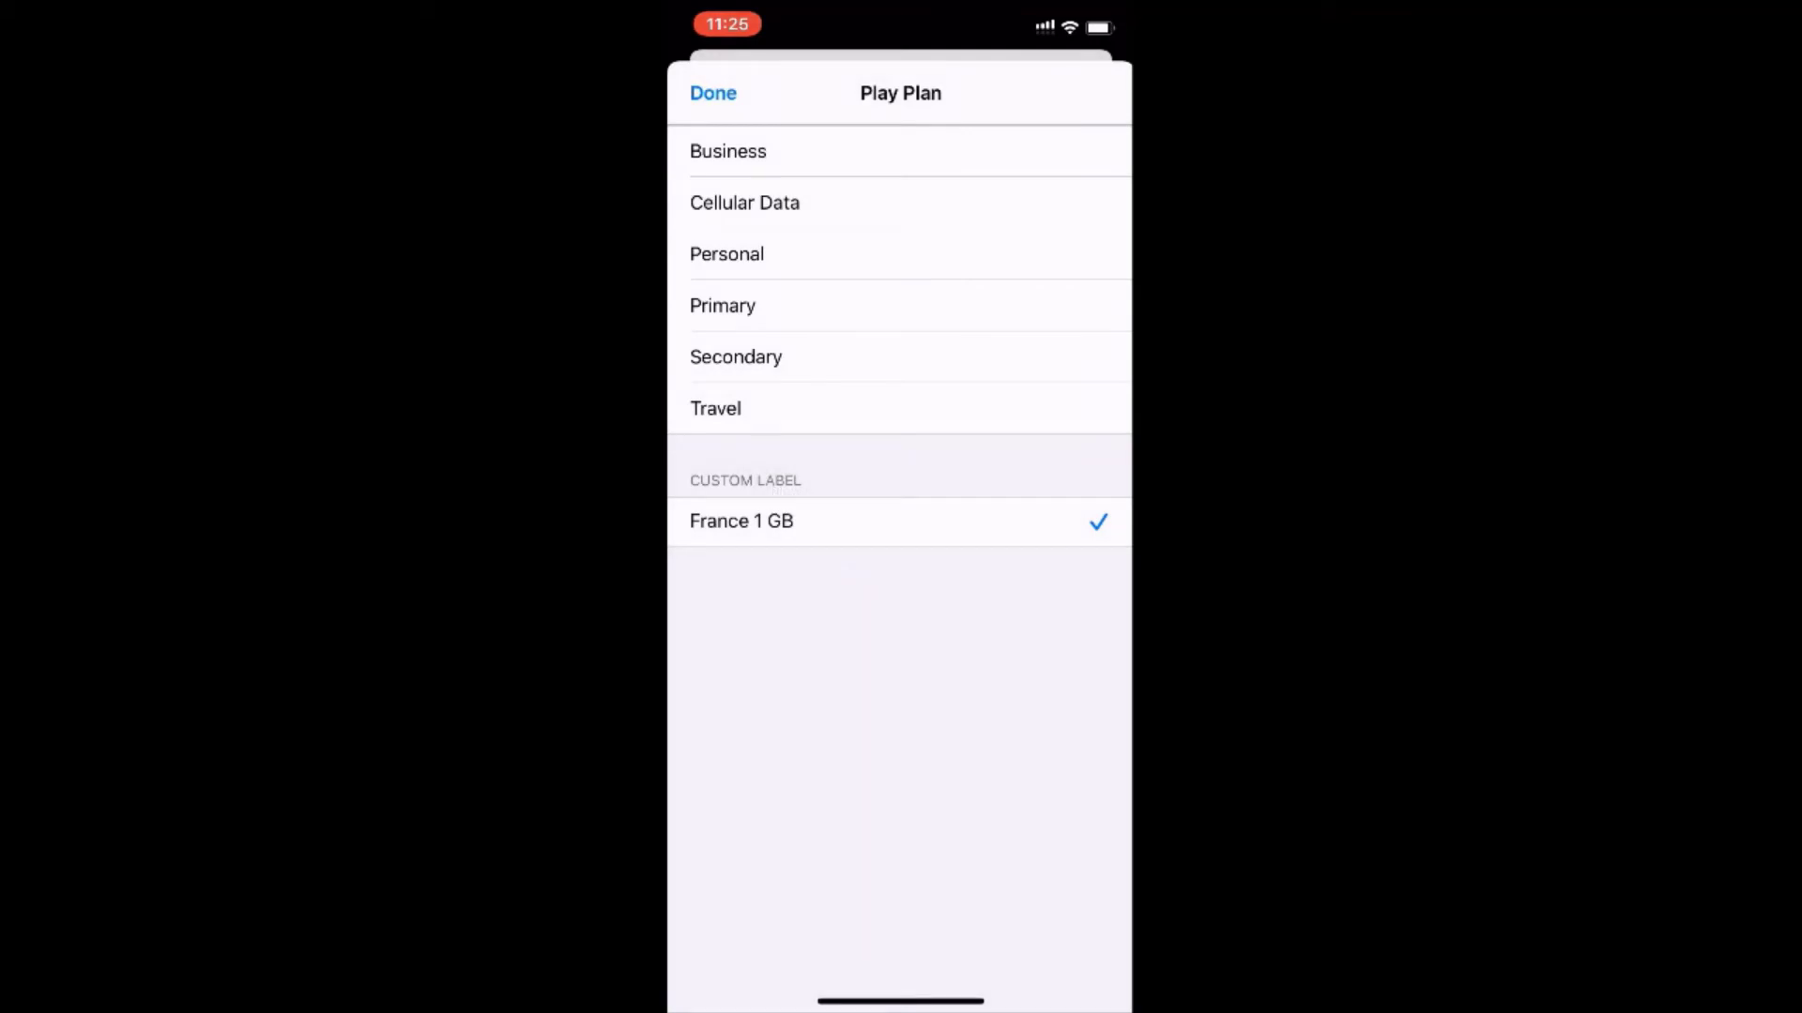
{"action": "left_click", "coordinate": [712, 93]}
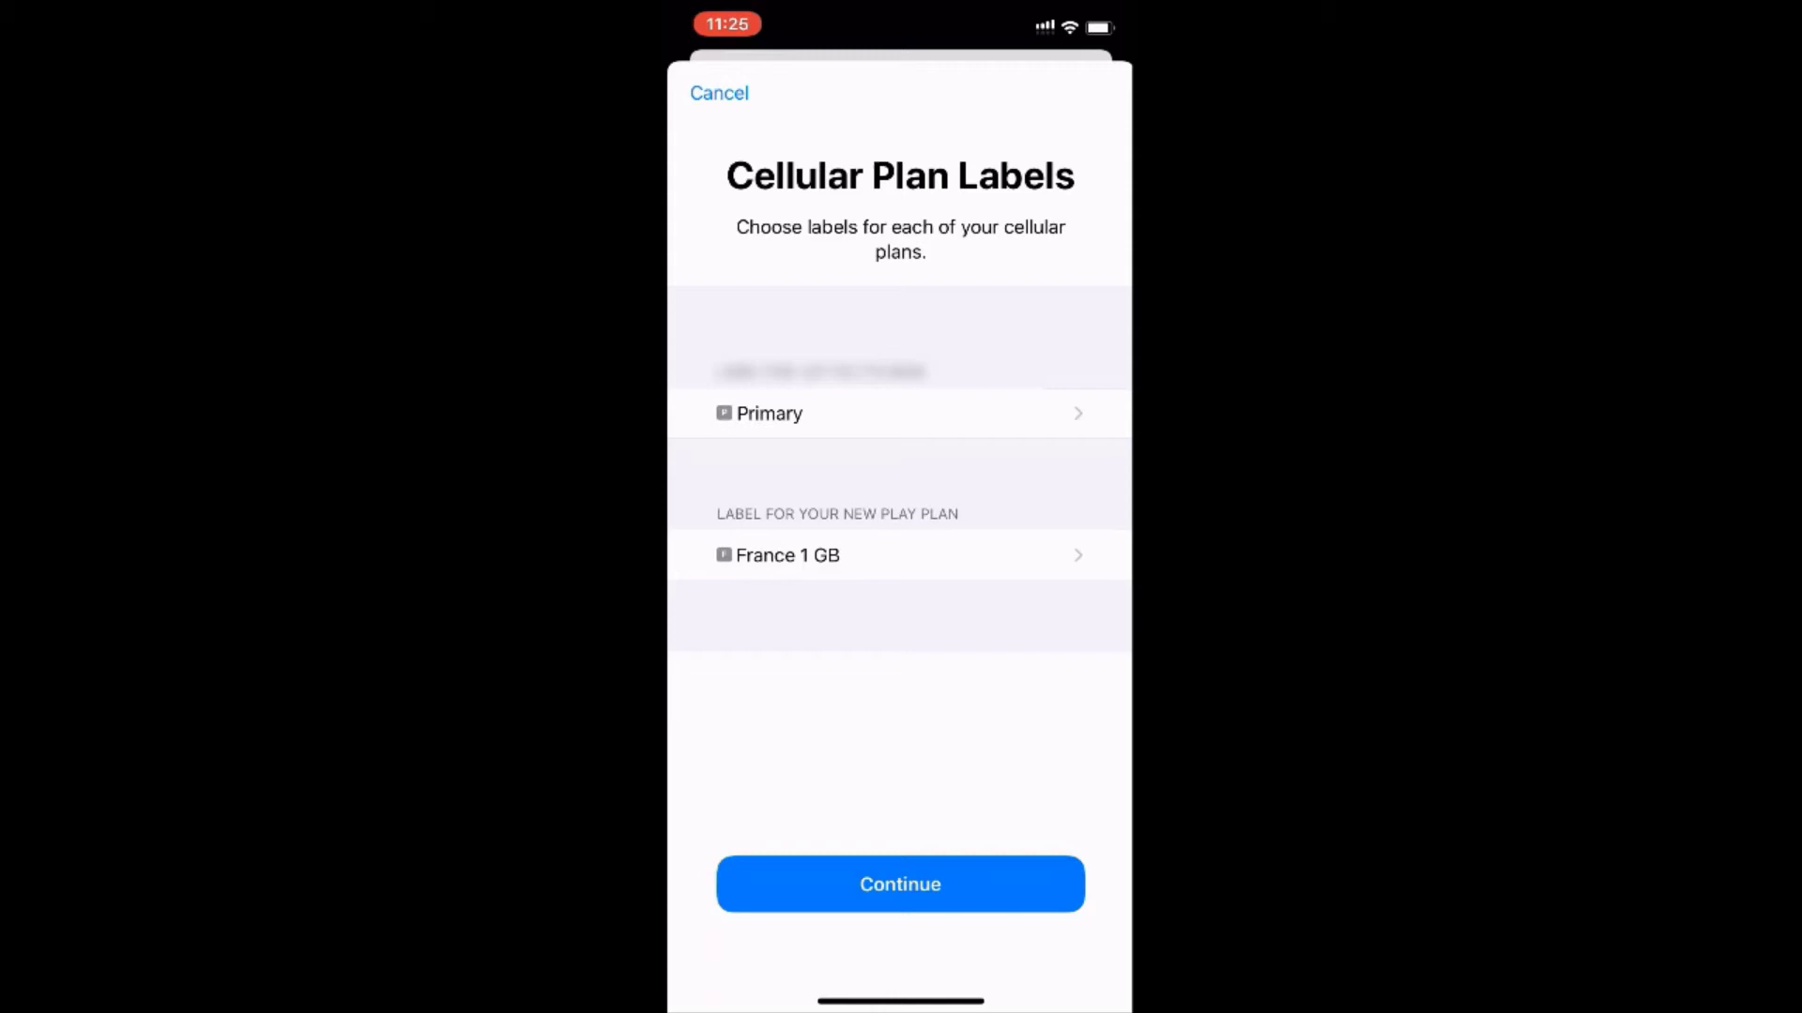
- Keep Primary as the default line and for cellular data, then finish the plan setup
{"action": "left_click", "coordinate": [899, 884]}
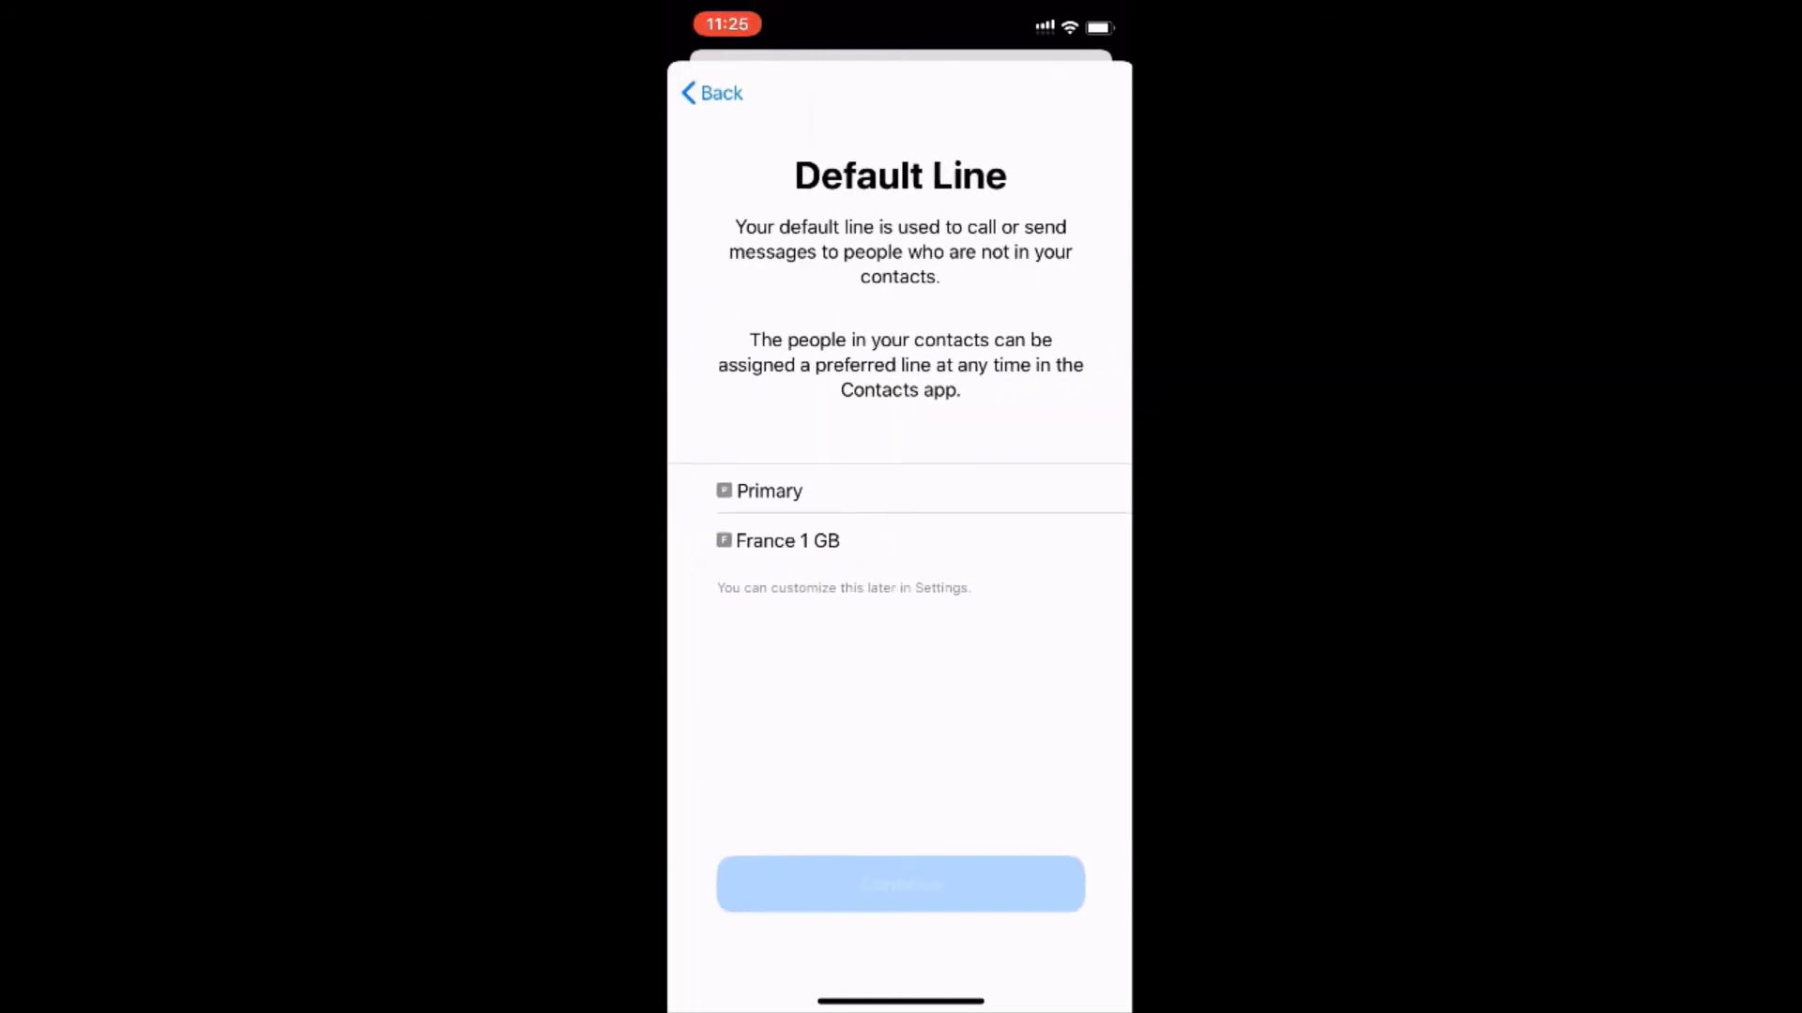
{"action": "left_click", "coordinate": [899, 491]}
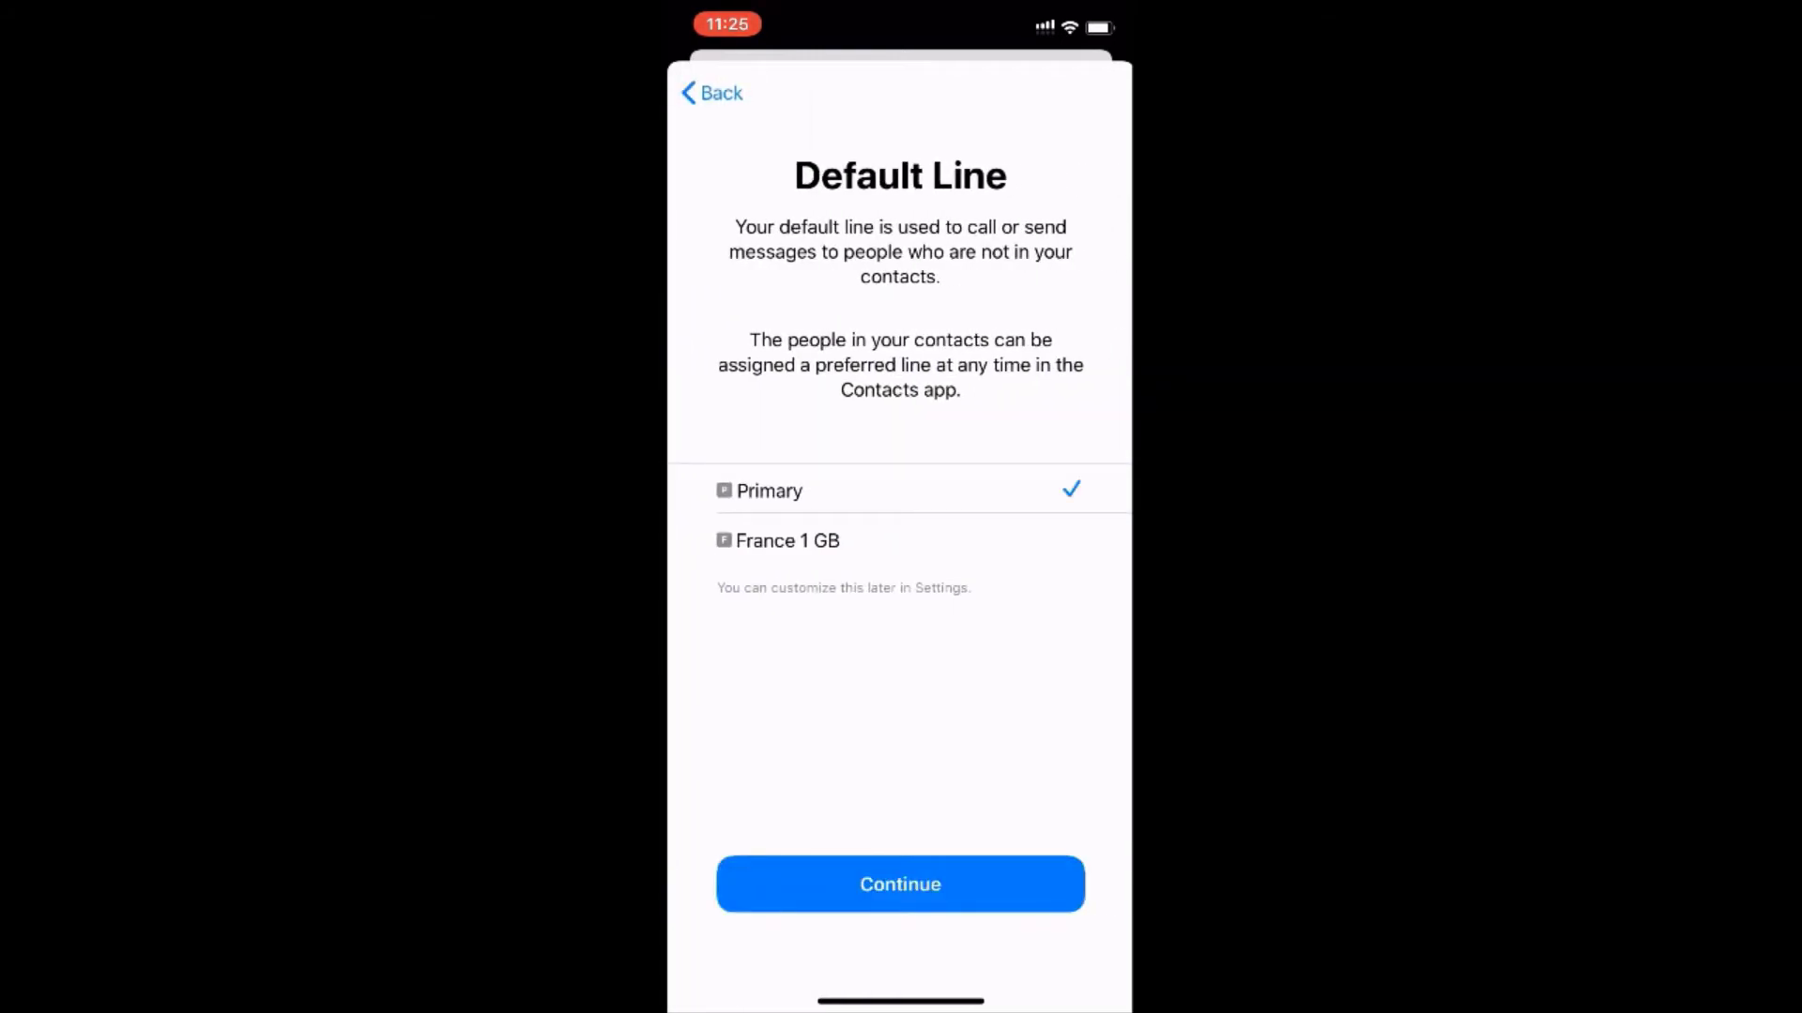
{"action": "left_click", "coordinate": [898, 885]}
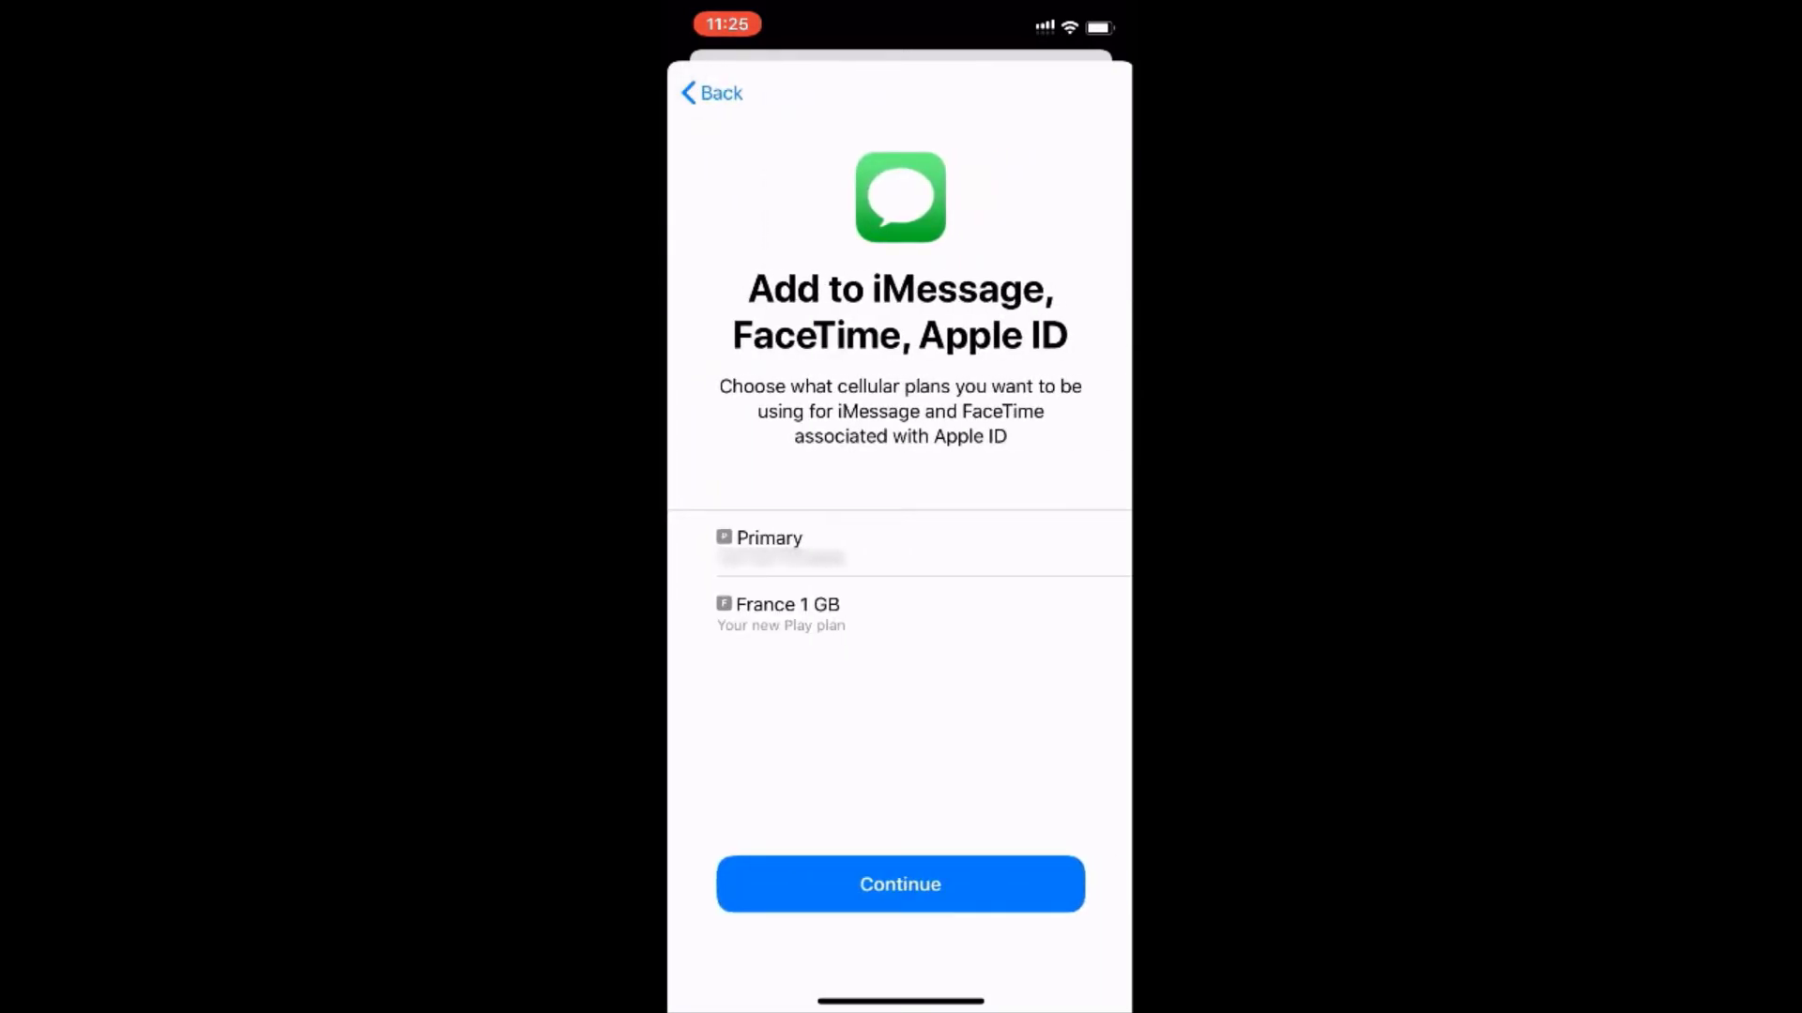
{"action": "left_click", "coordinate": [899, 546]}
{"action": "left_click", "coordinate": [900, 885]}
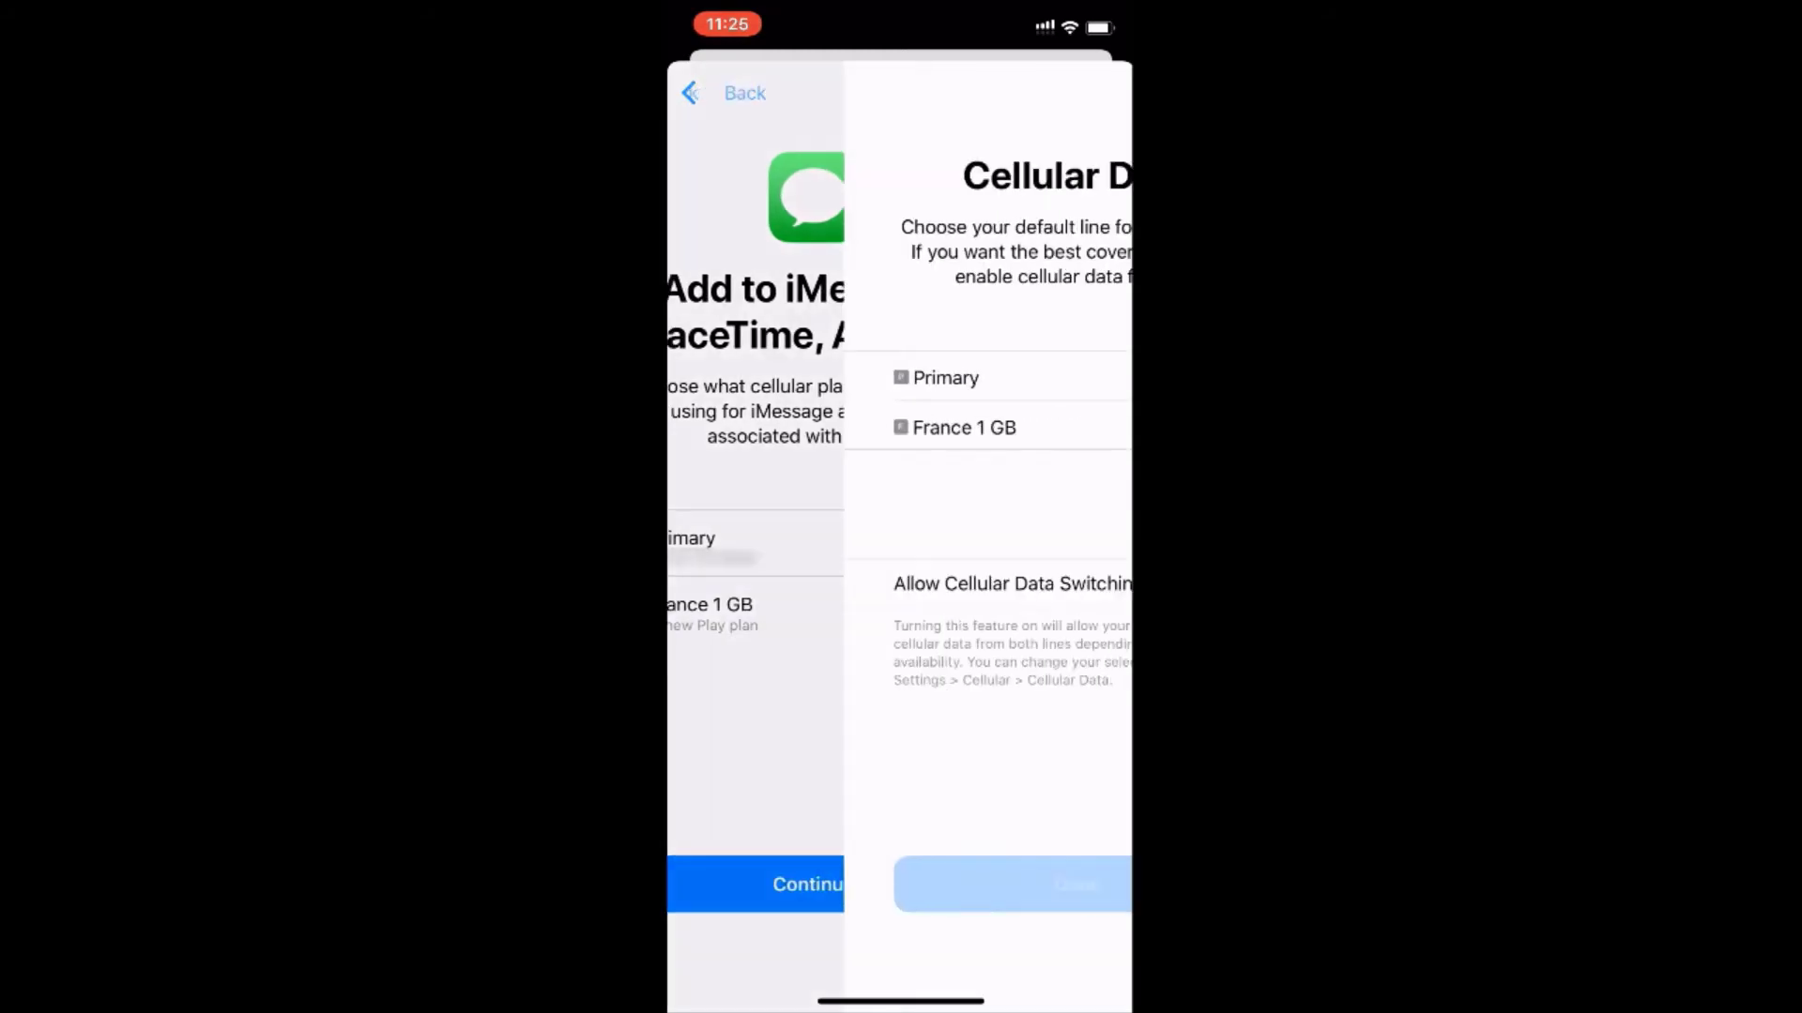
{"action": "left_click", "coordinate": [899, 378]}
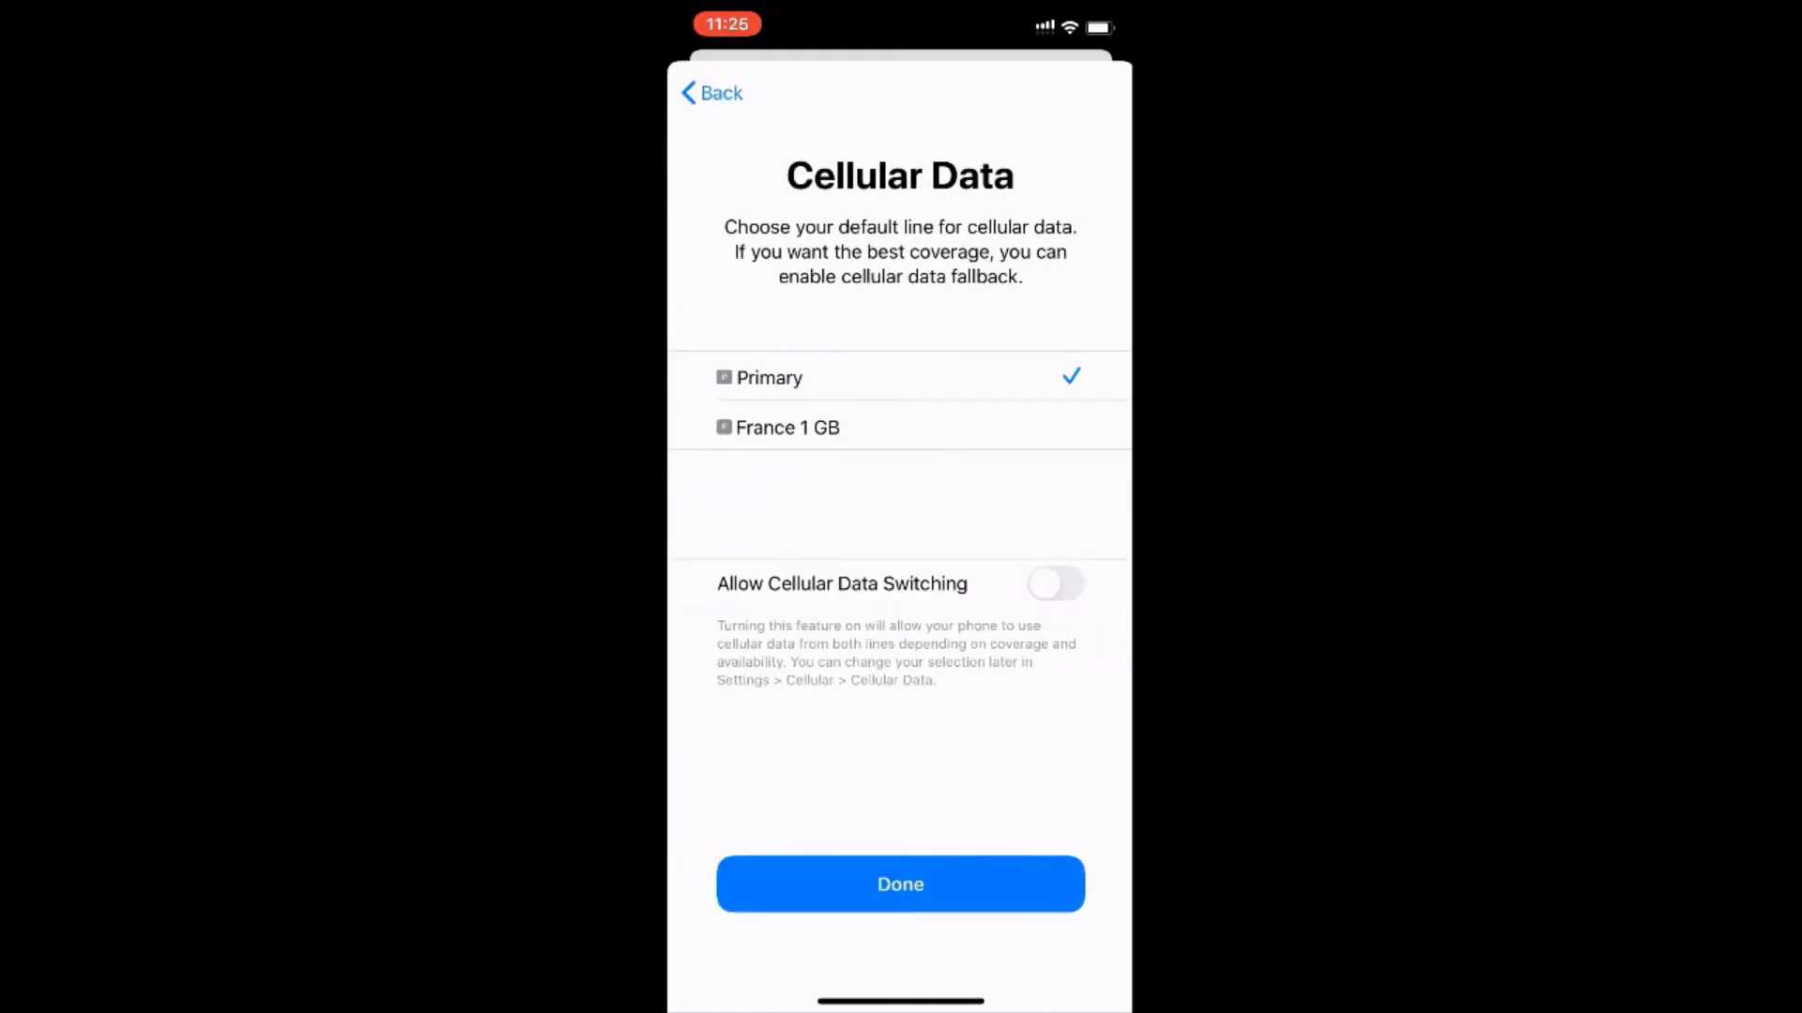
{"action": "left_click", "coordinate": [900, 884]}
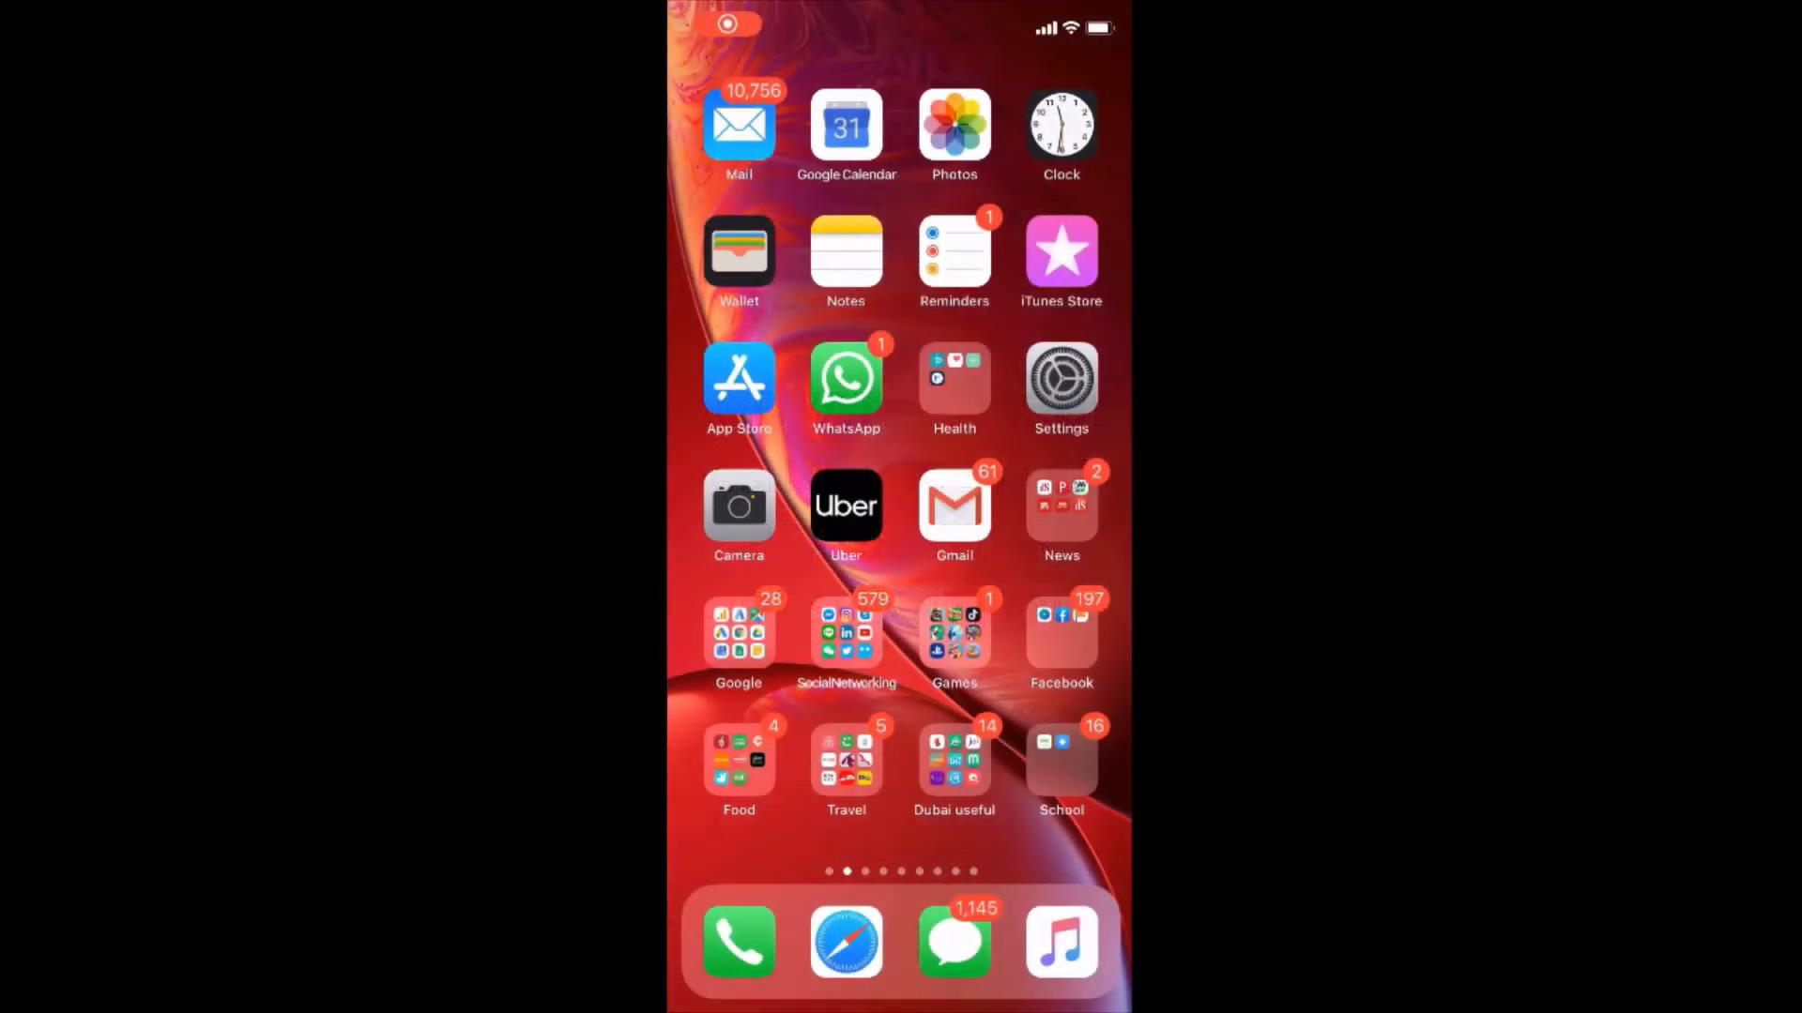
- Turn on the France 1 GB line in Cellular settings
{"action": "left_click", "coordinate": [1062, 379]}
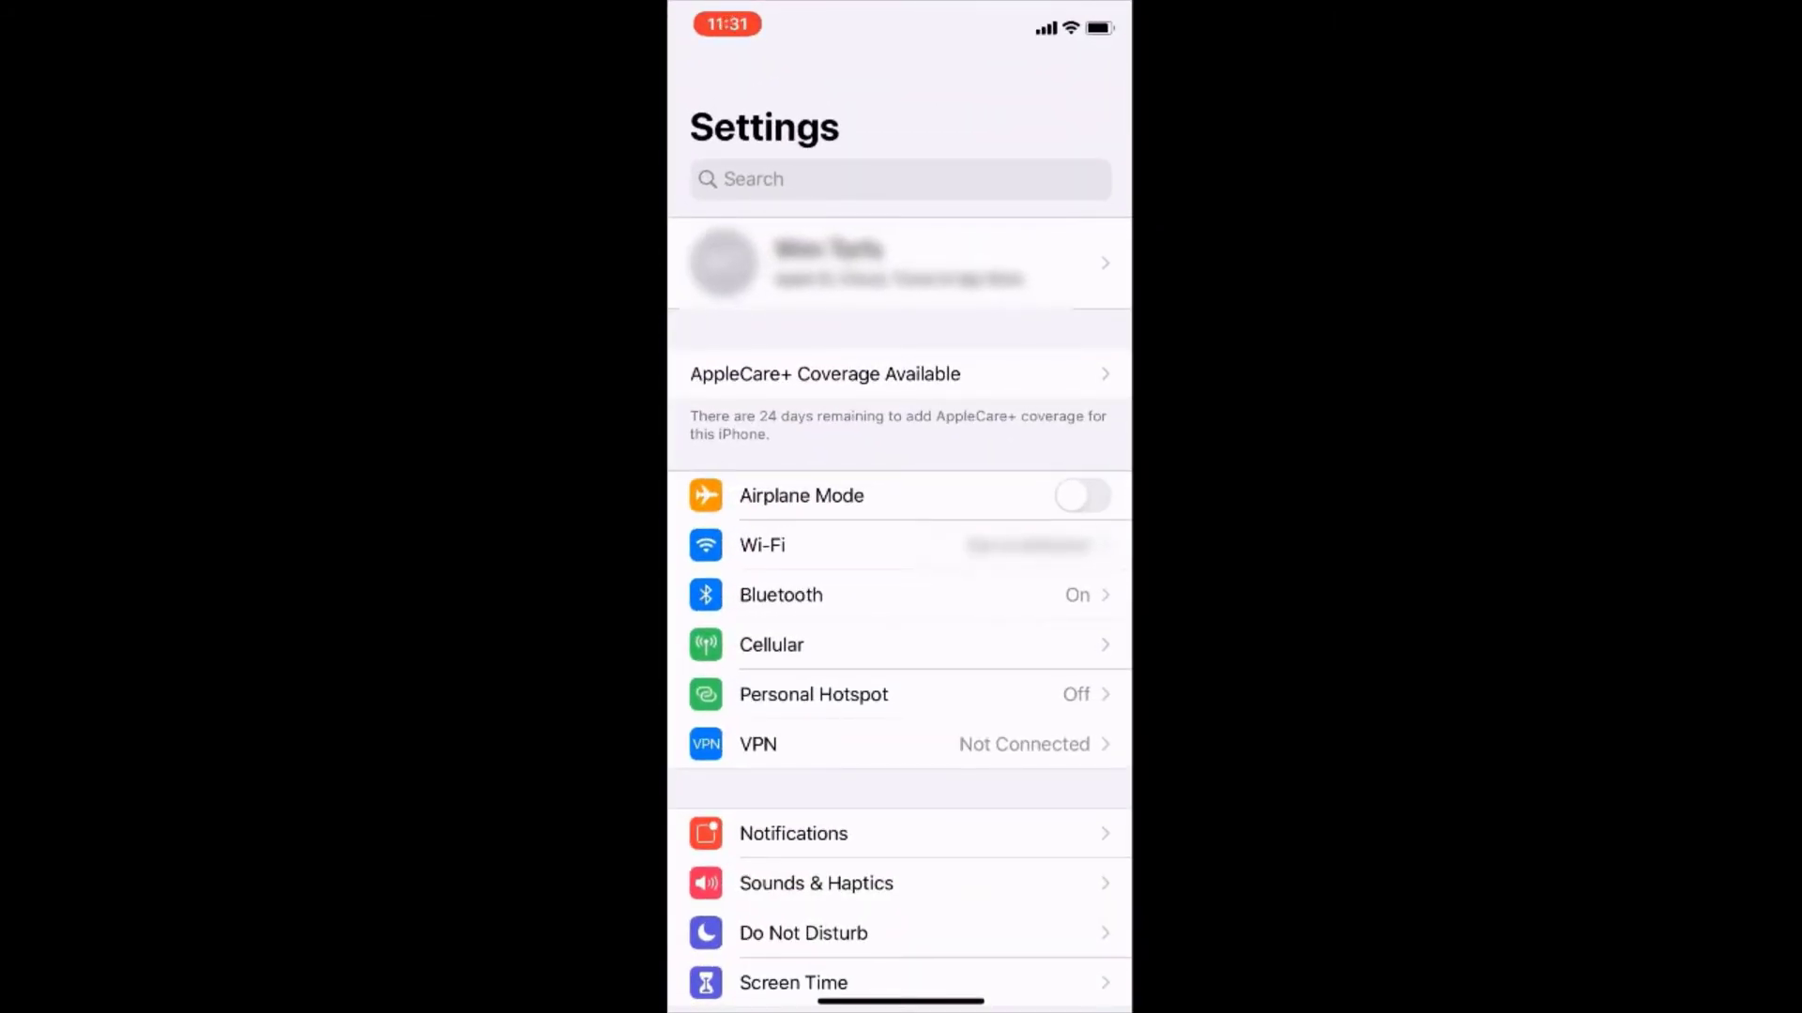
{"action": "left_click", "coordinate": [845, 644]}
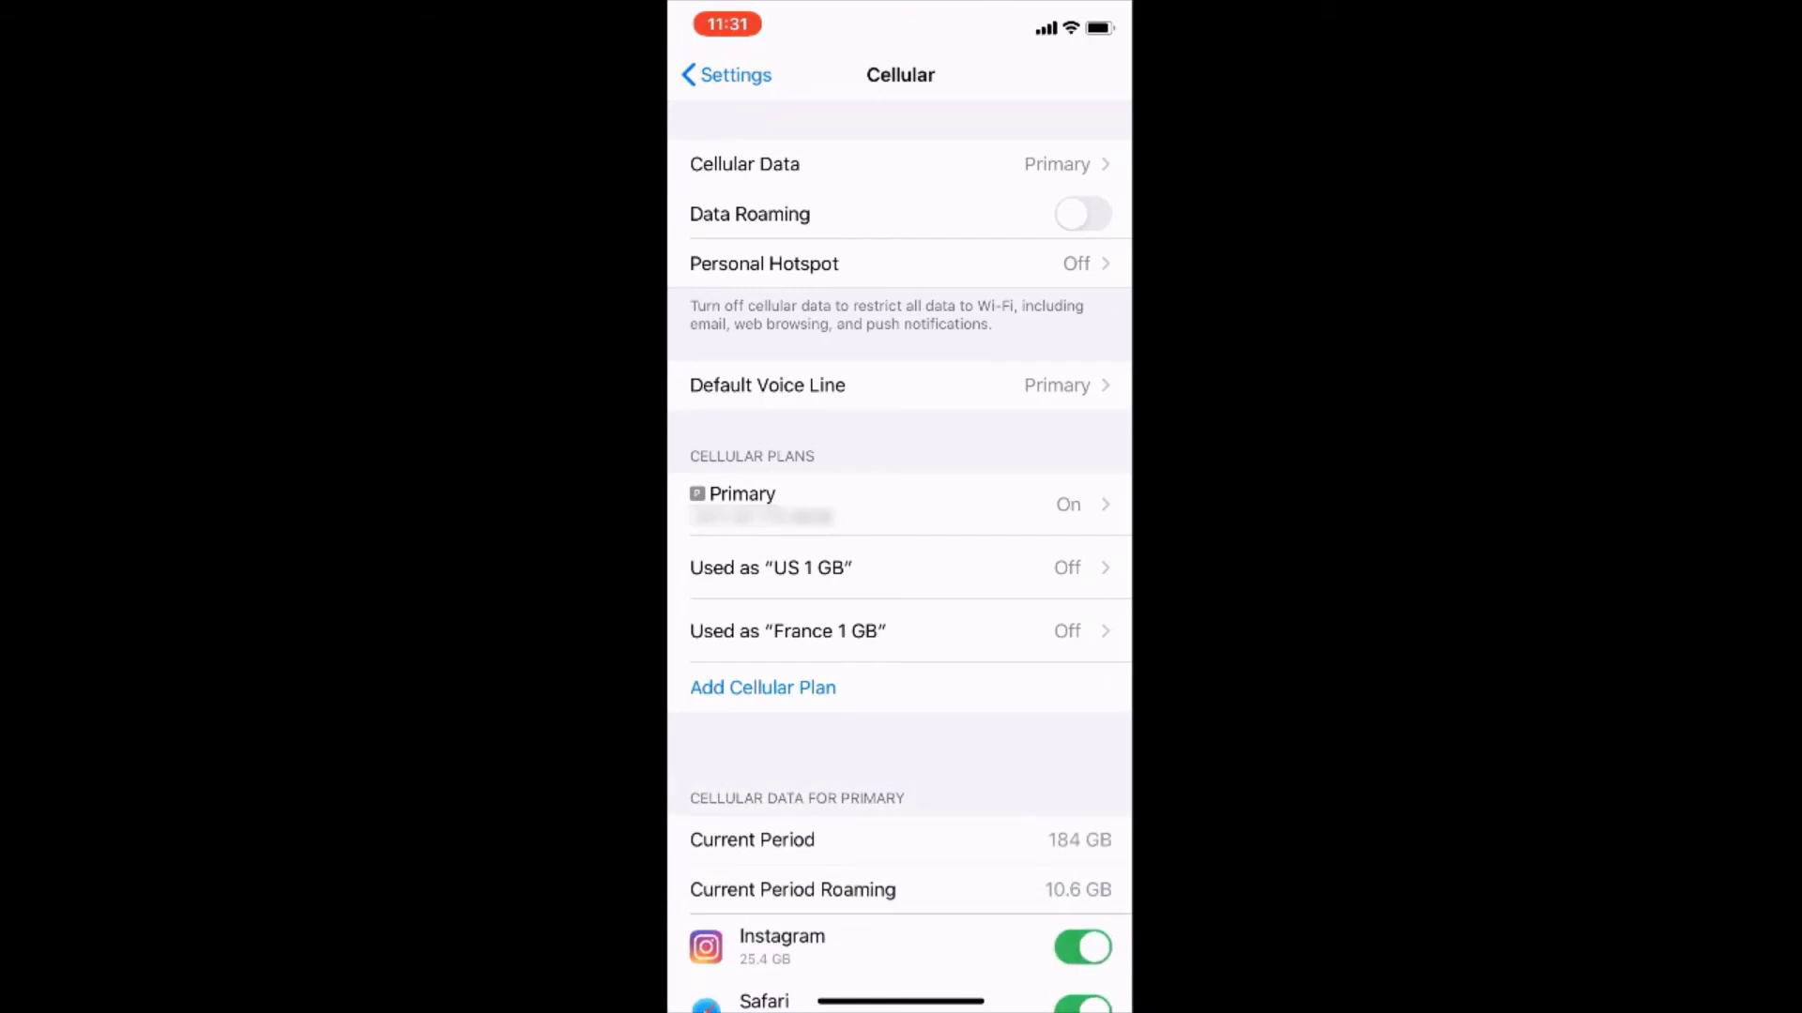
{"action": "left_click", "coordinate": [902, 631]}
{"action": "left_click", "coordinate": [1082, 215]}
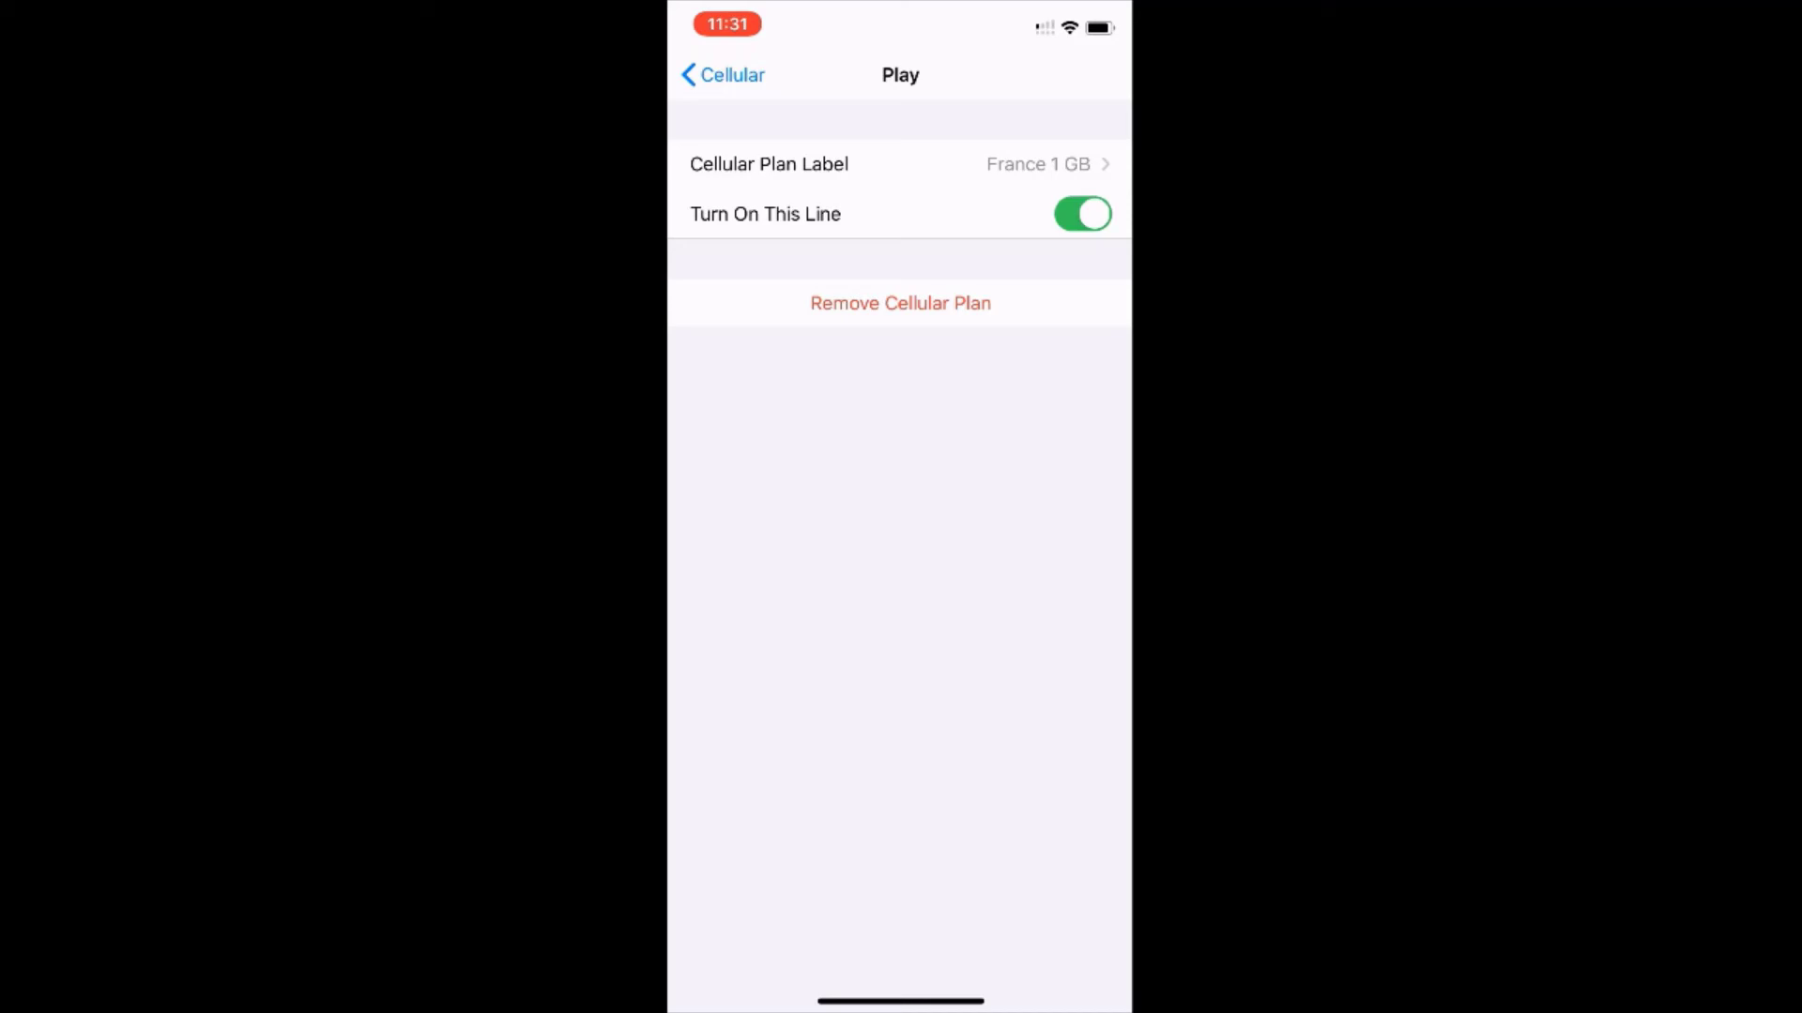
{"action": "left_click", "coordinate": [722, 75]}
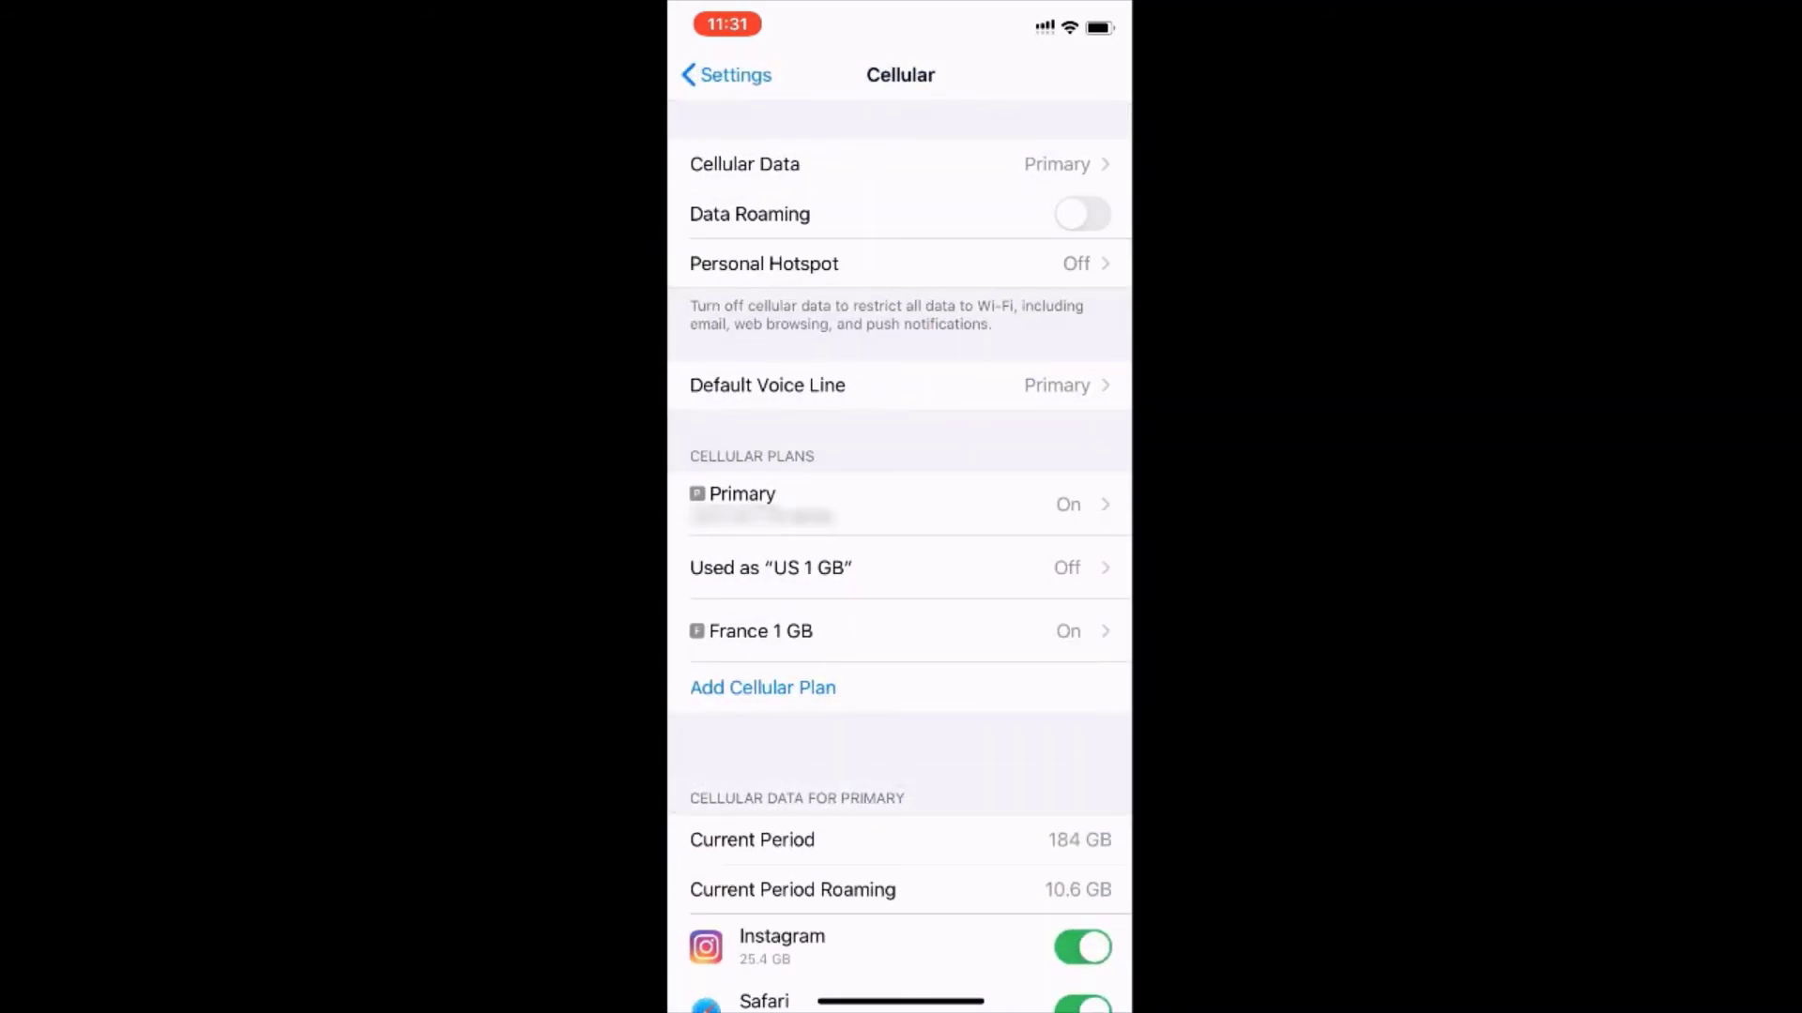
- Use France 1 GB for cellular data and enable Data Roaming
{"action": "left_click", "coordinate": [899, 164]}
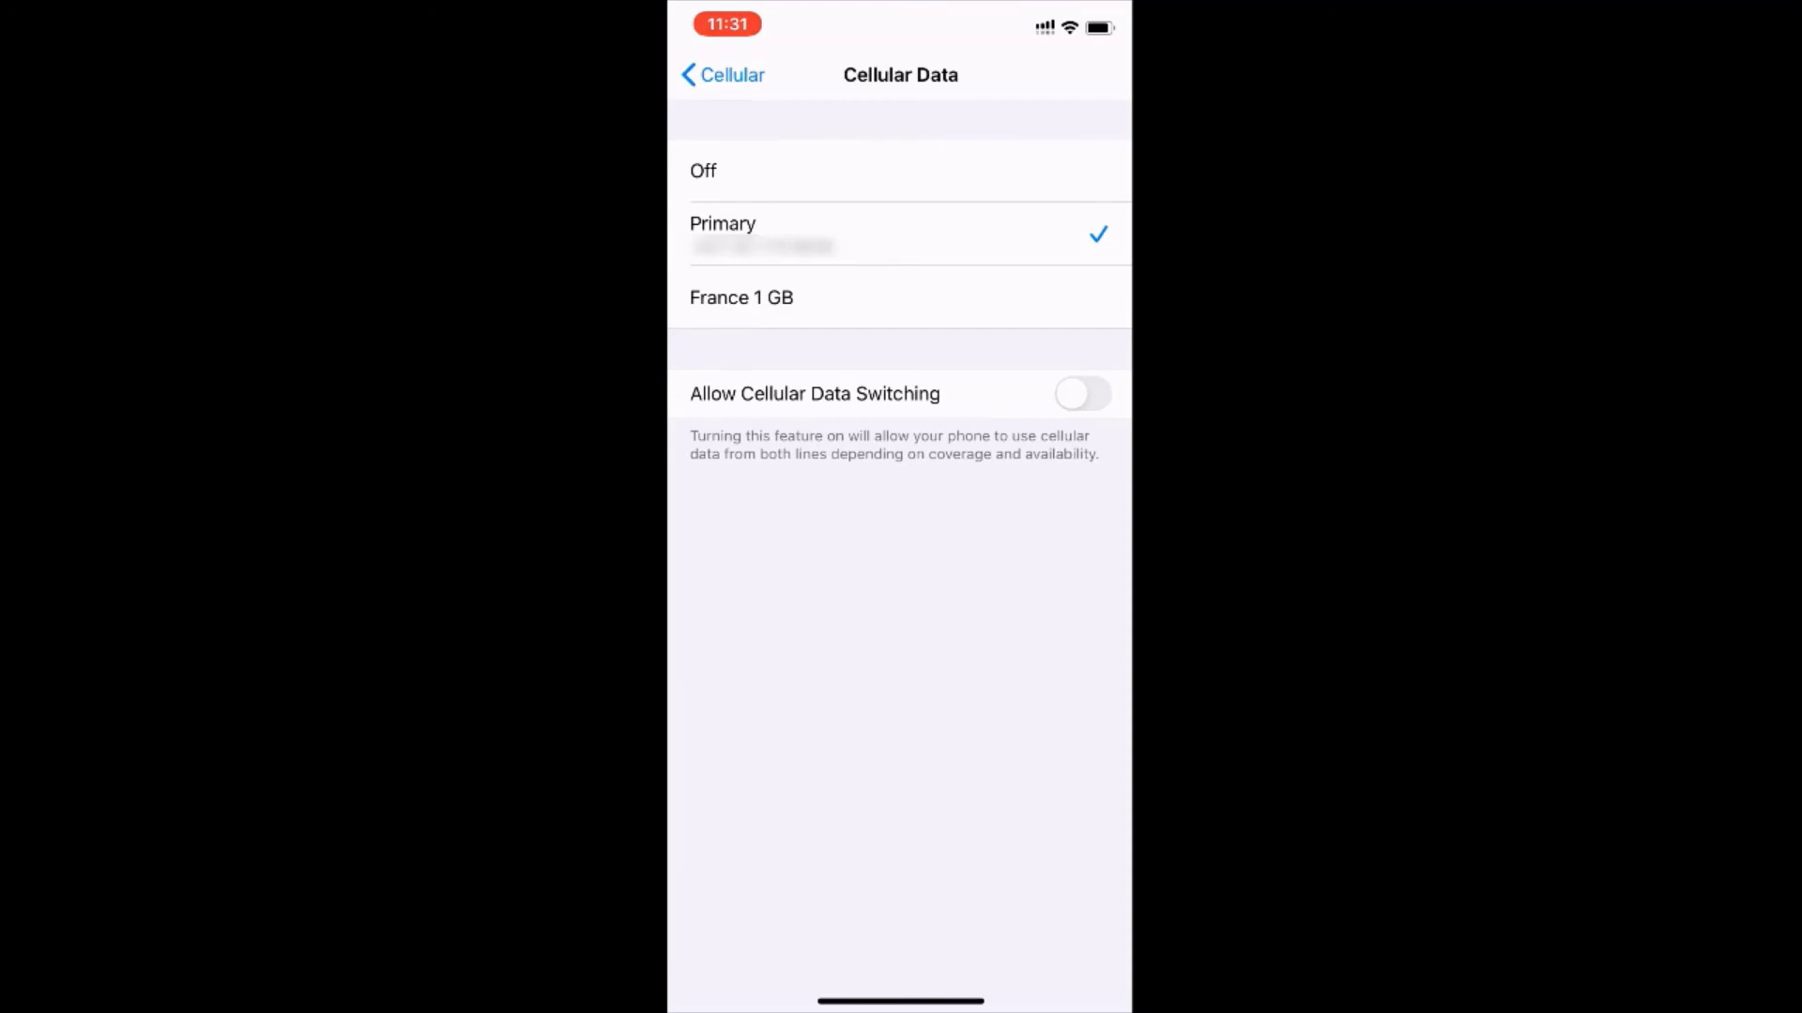
{"action": "left_click", "coordinate": [900, 297]}
{"action": "left_click", "coordinate": [722, 74]}
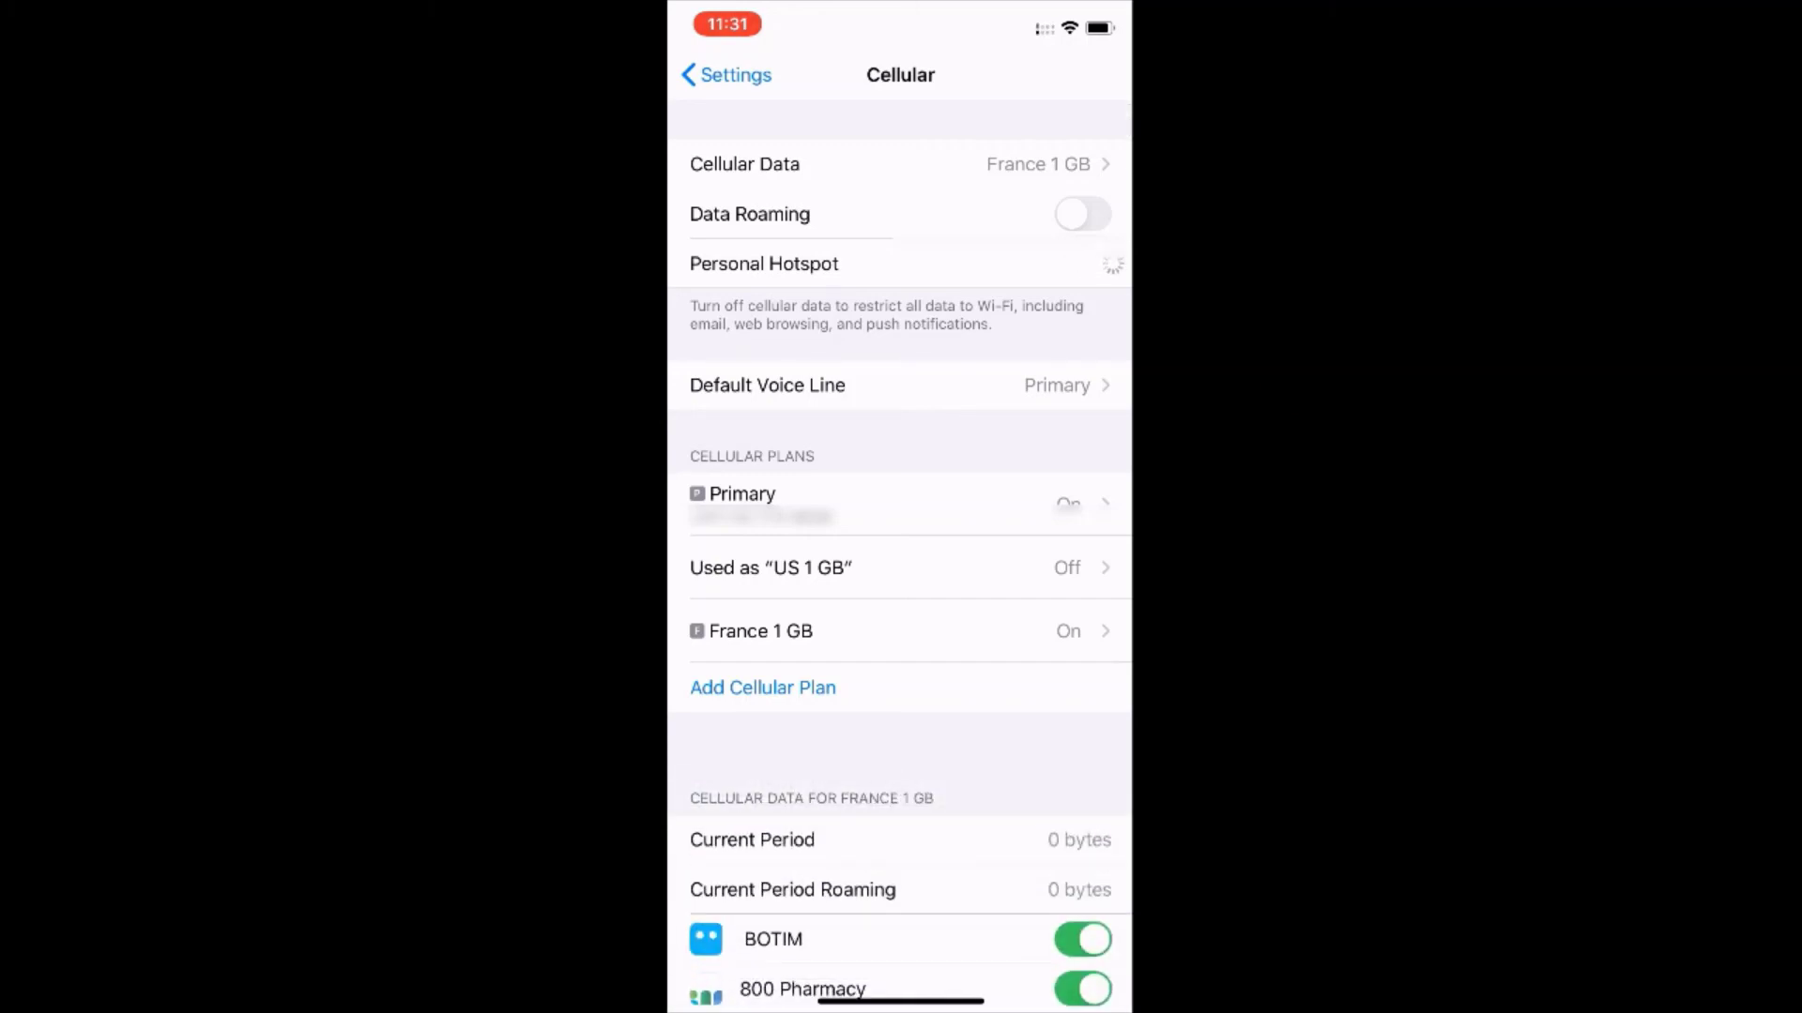
{"action": "left_click", "coordinate": [1082, 214]}
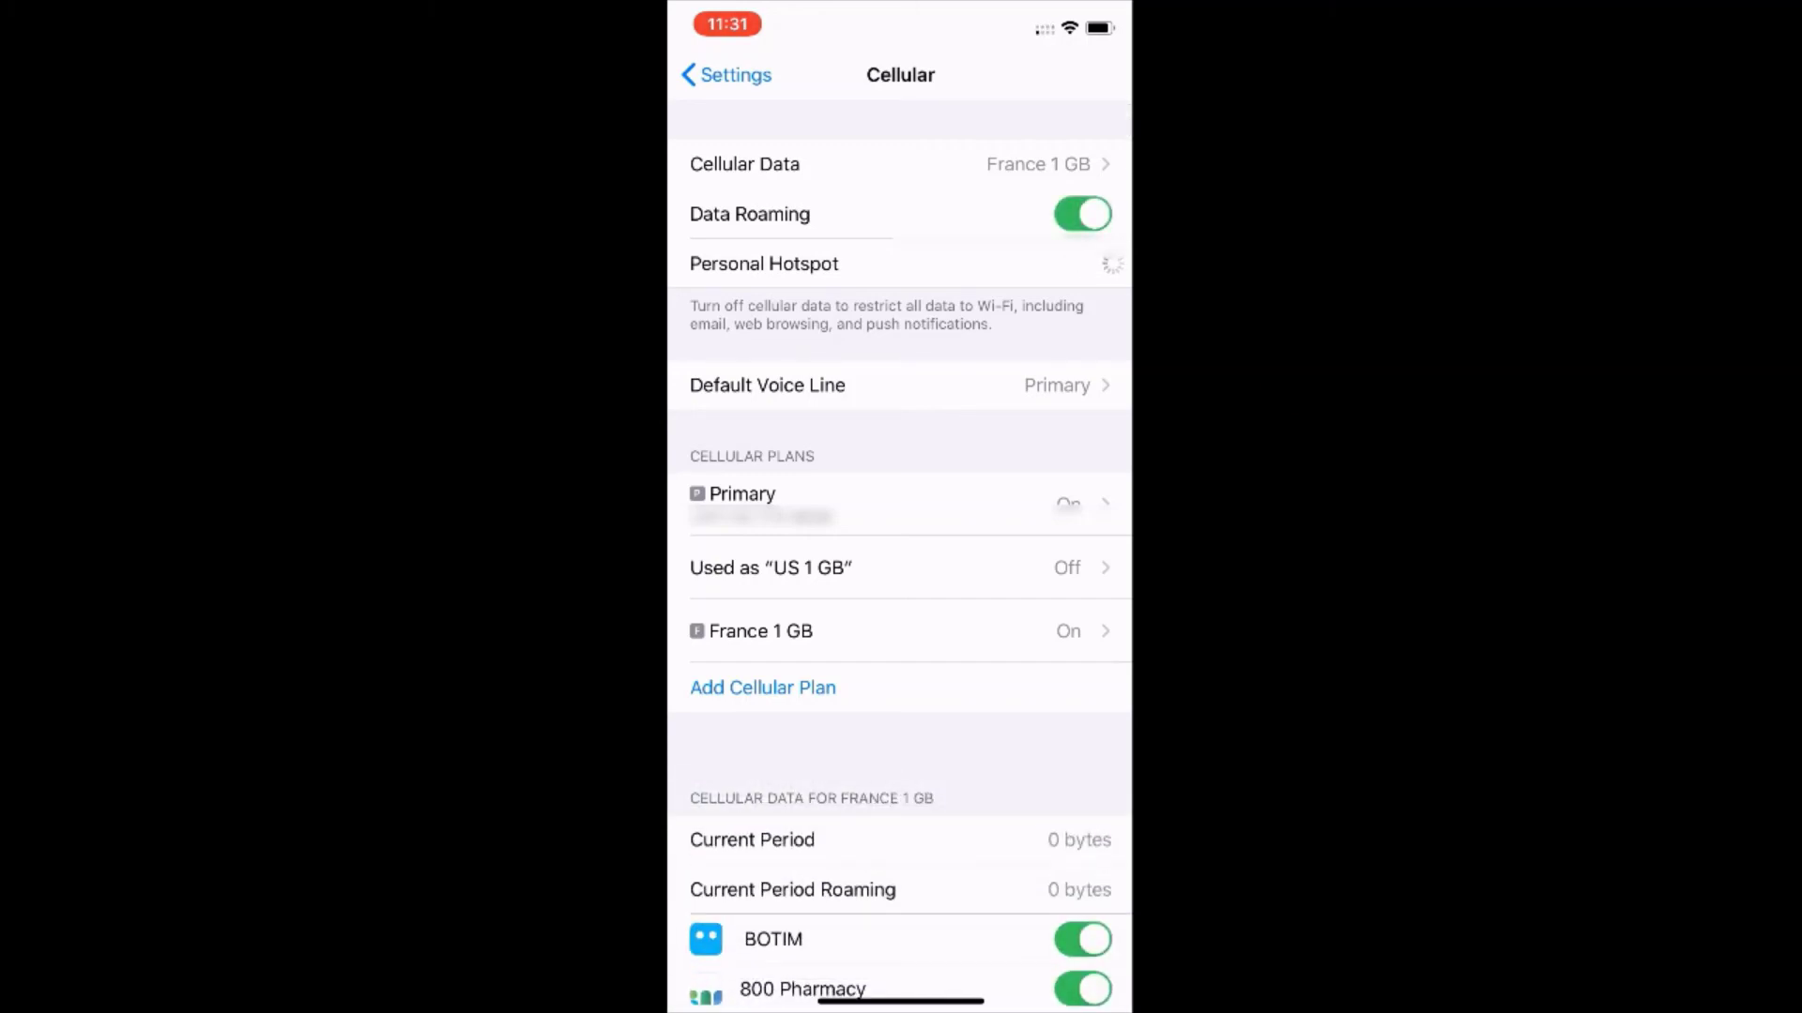
{"action": "left_click", "coordinate": [723, 75]}
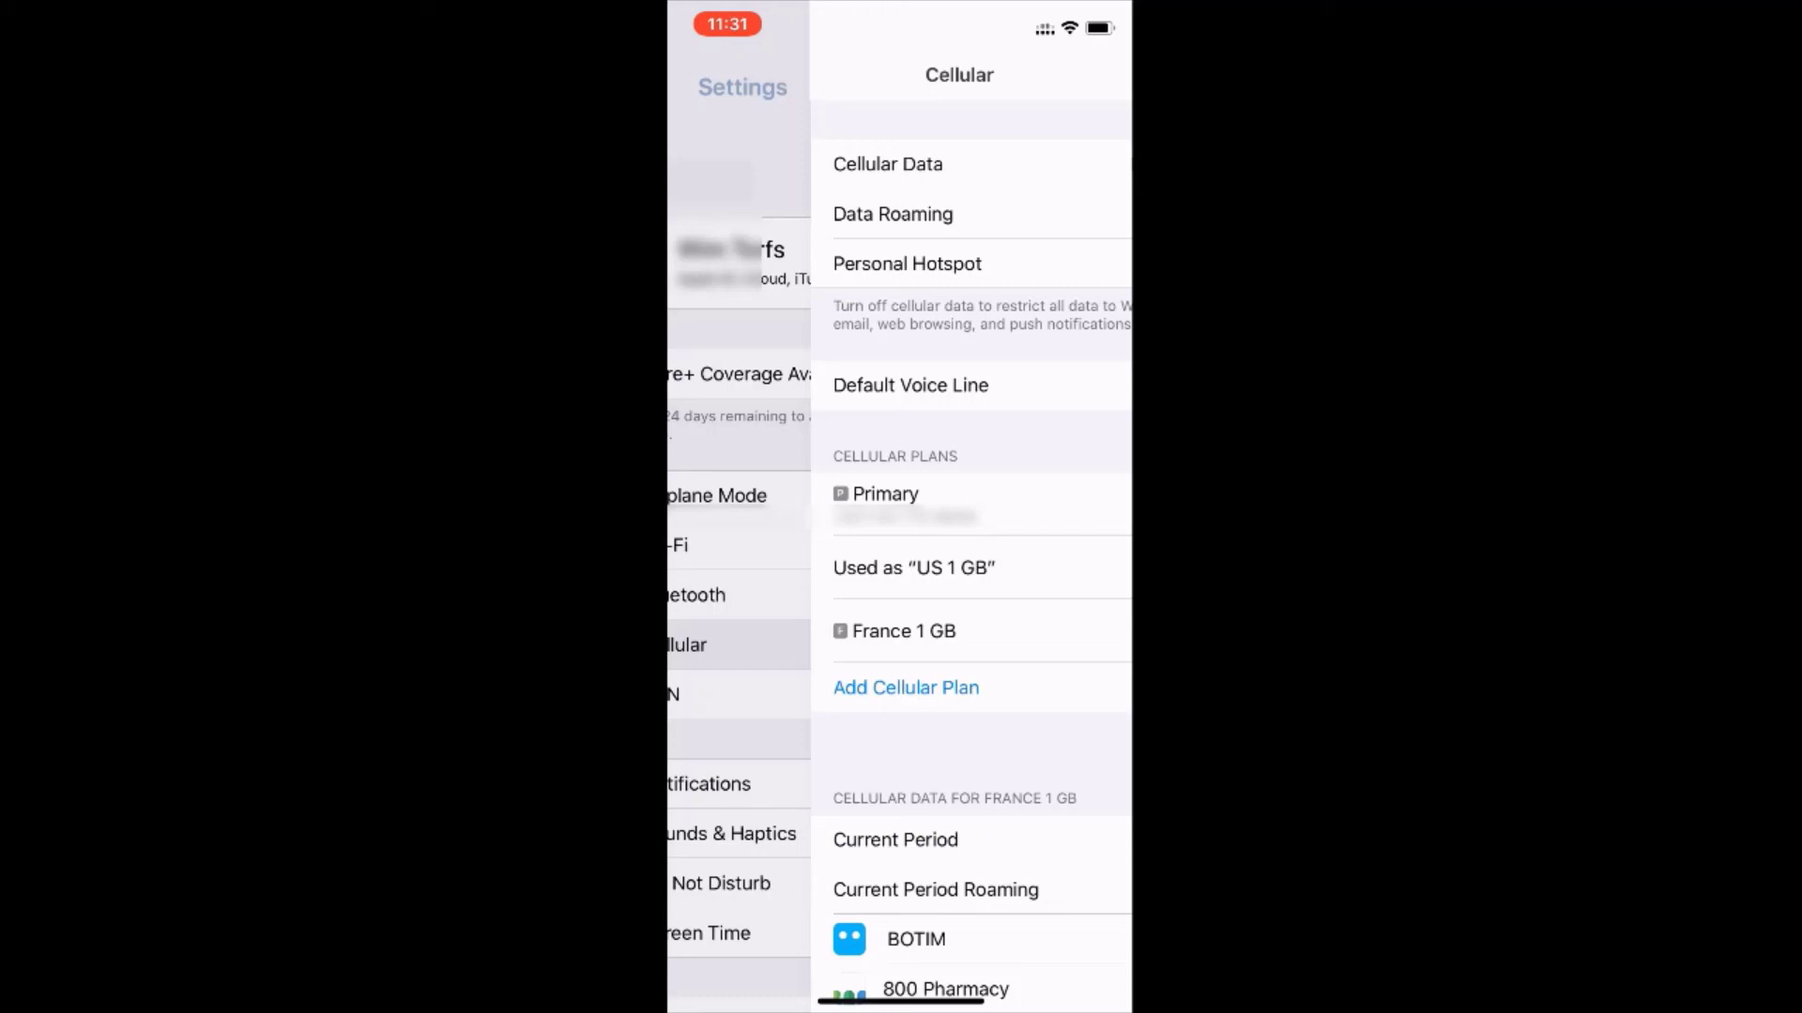